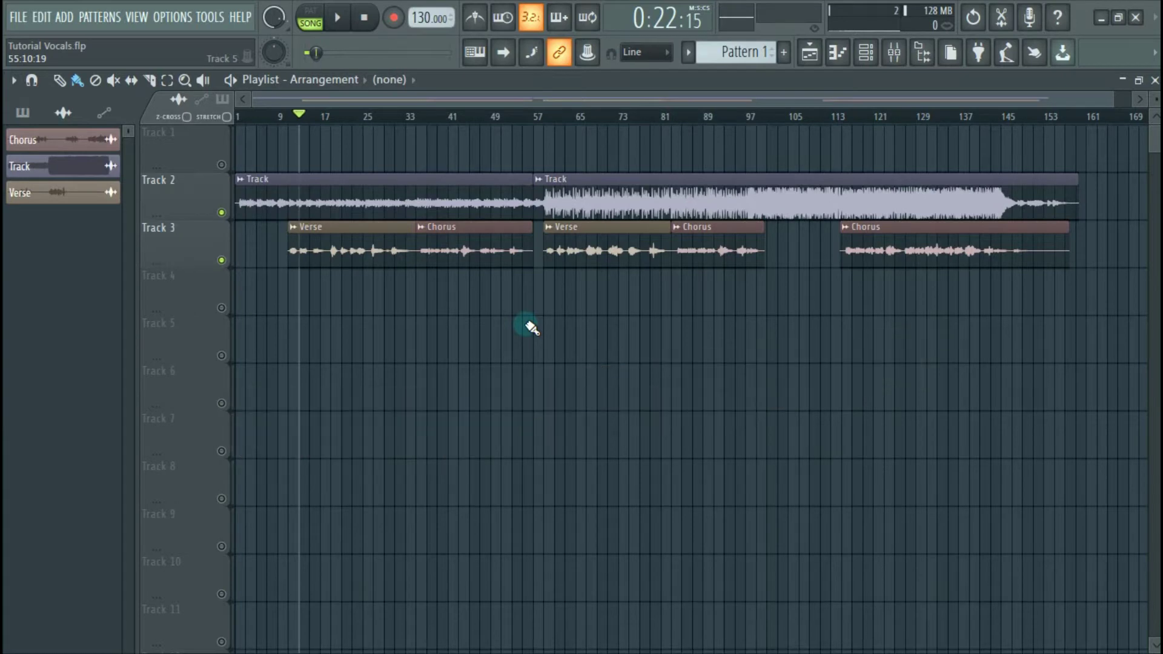
Check the Vocals insert in the mixer, and solo Track 3 and Track 2 in turn before unsoloing
key("F9")
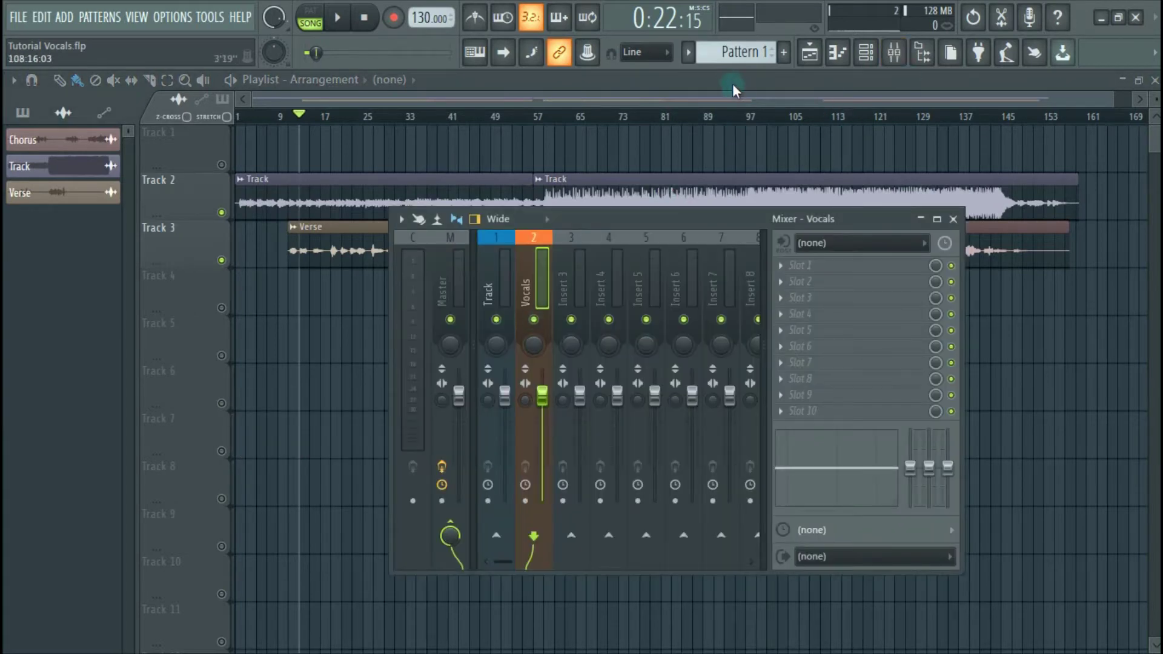
left_click(730, 82)
left_click(221, 260, "ctrl")
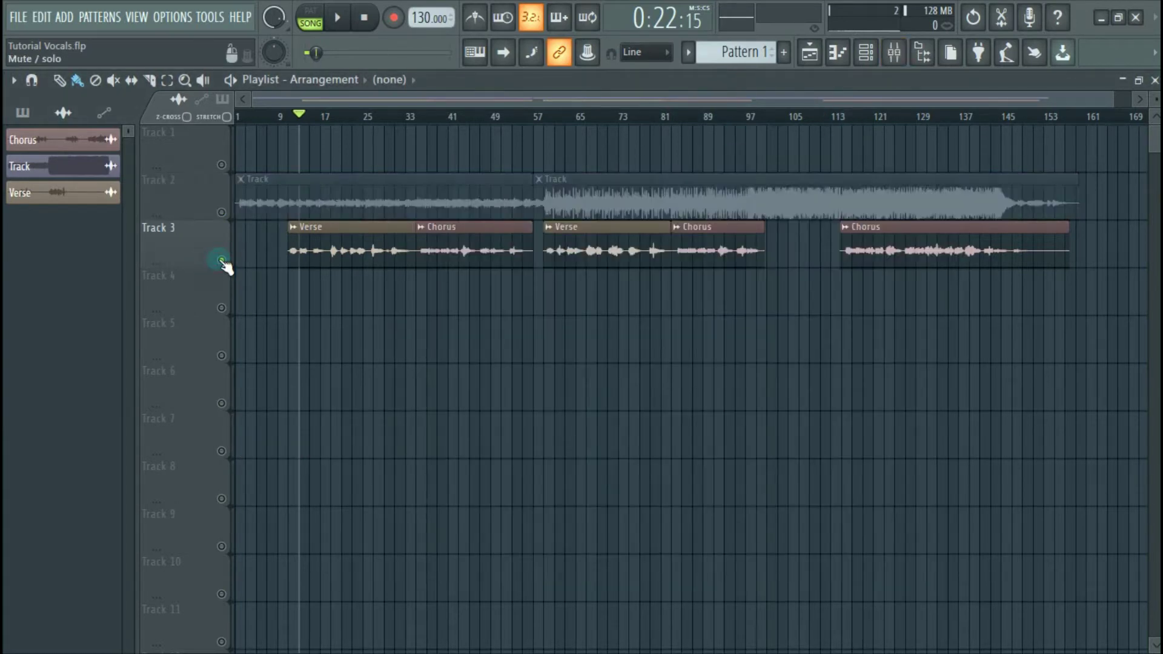
left_click(222, 212, "ctrl")
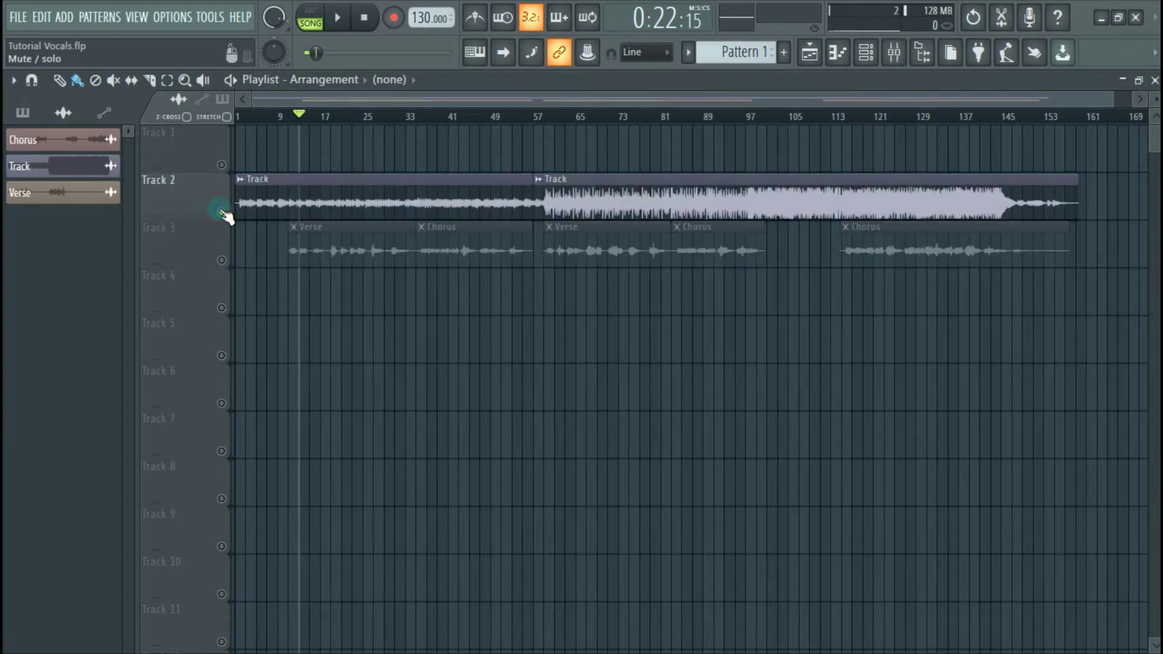
left_click(222, 213, "ctrl")
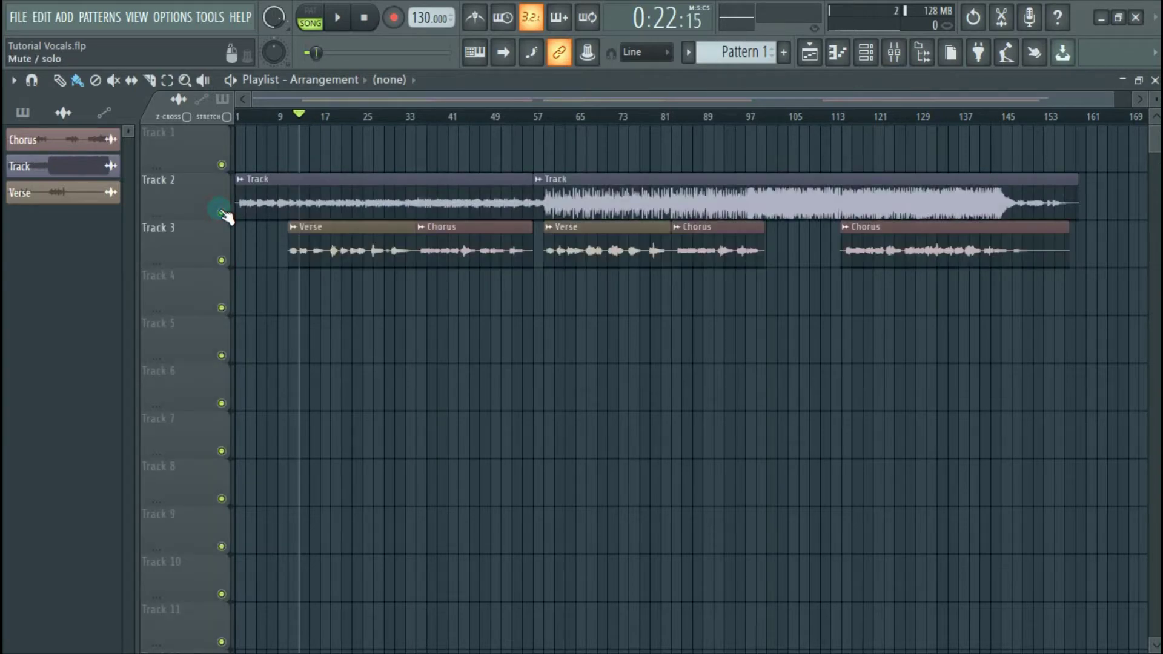
Check in the channel rack and mixer which inserts the Chorus, Track and Verse clips are routed to
left_click(866, 57)
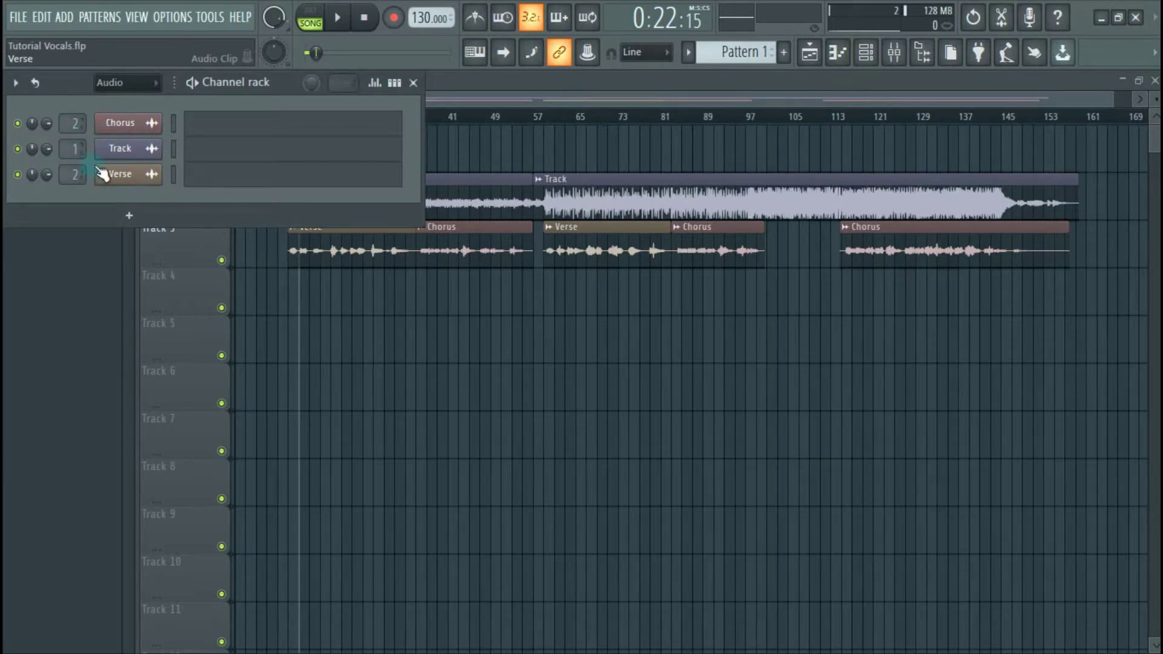
key("F9")
left_click(307, 282)
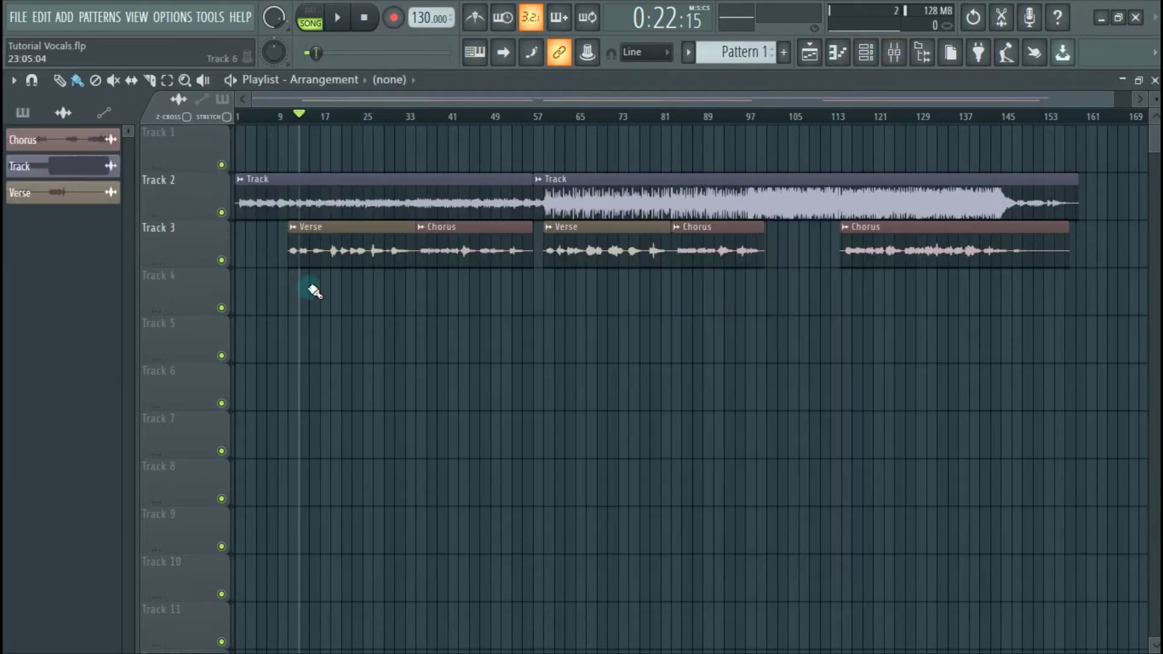
Play the song from the start of the first Verse clip to hear the unprocessed vocals, and stop playback
left_click(290, 120)
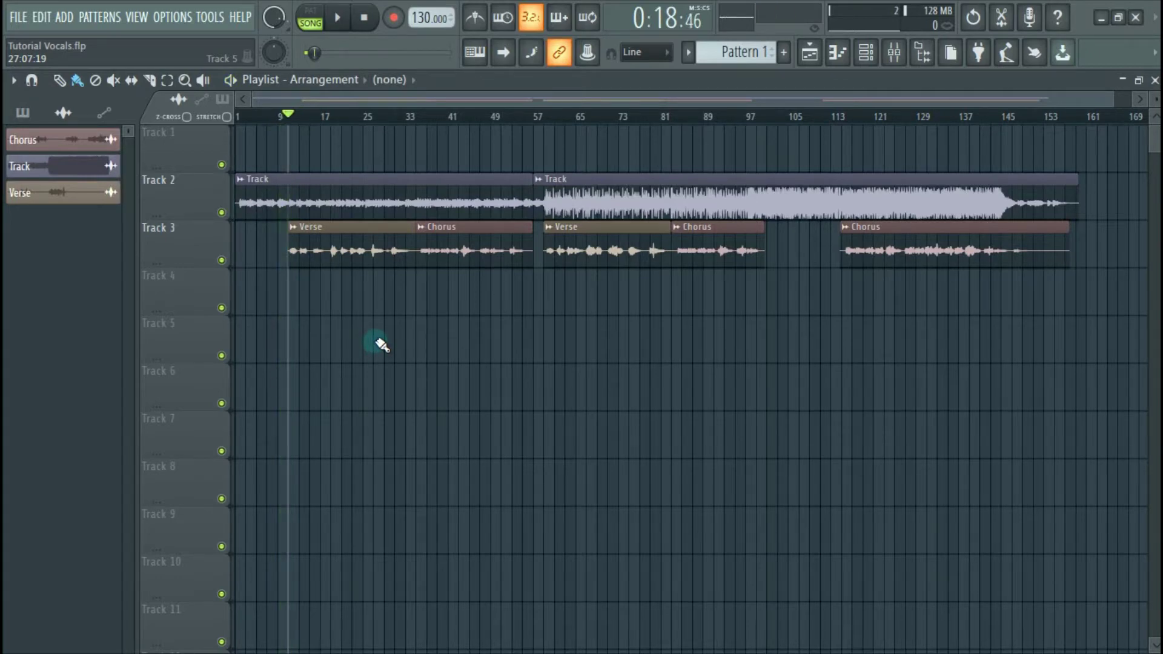
key("space")
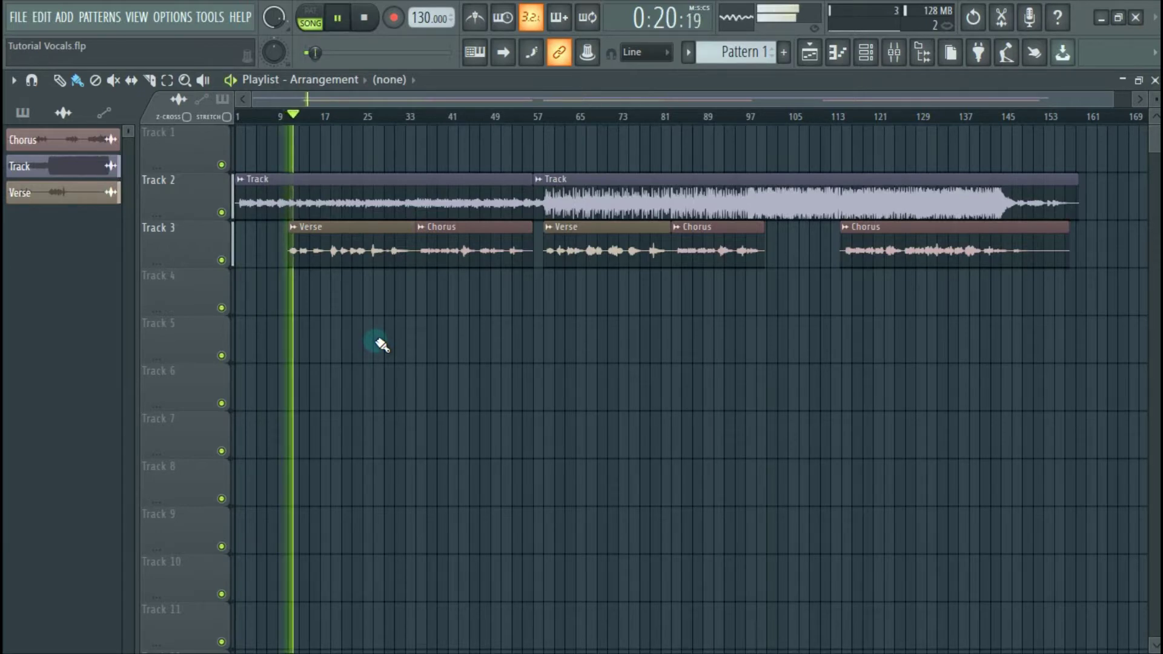
key("space")
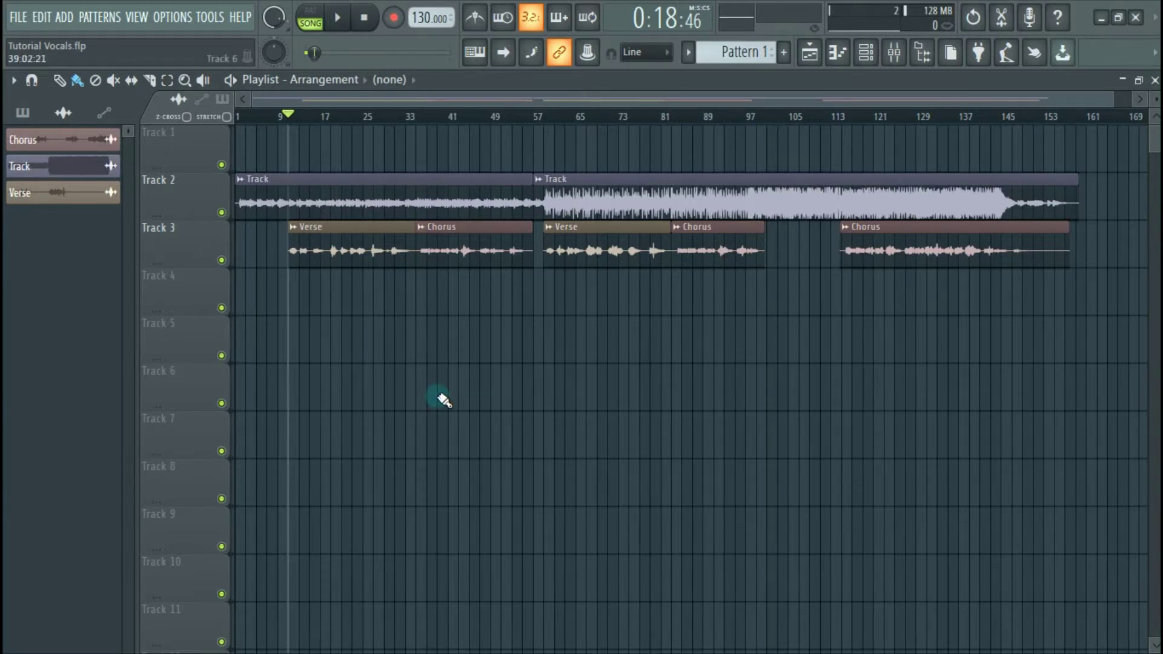
Load Fruity Limiter from the Dynamics effects into Slot 1 of the Vocals mixer insert
key("F9")
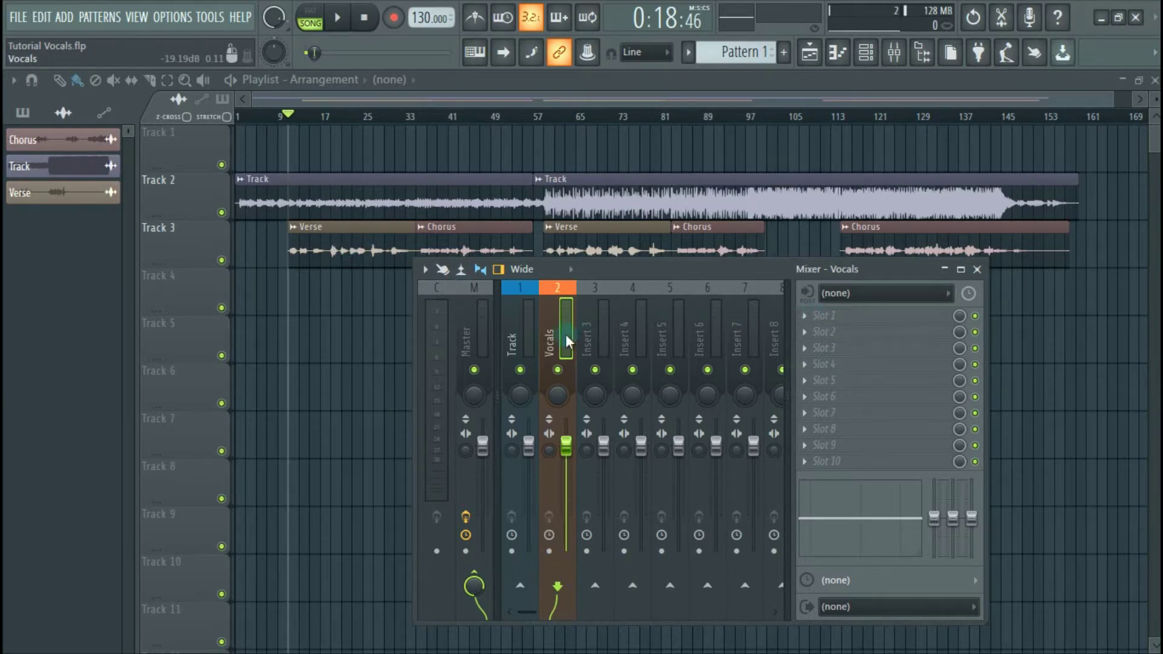
key("F9")
key("F9")
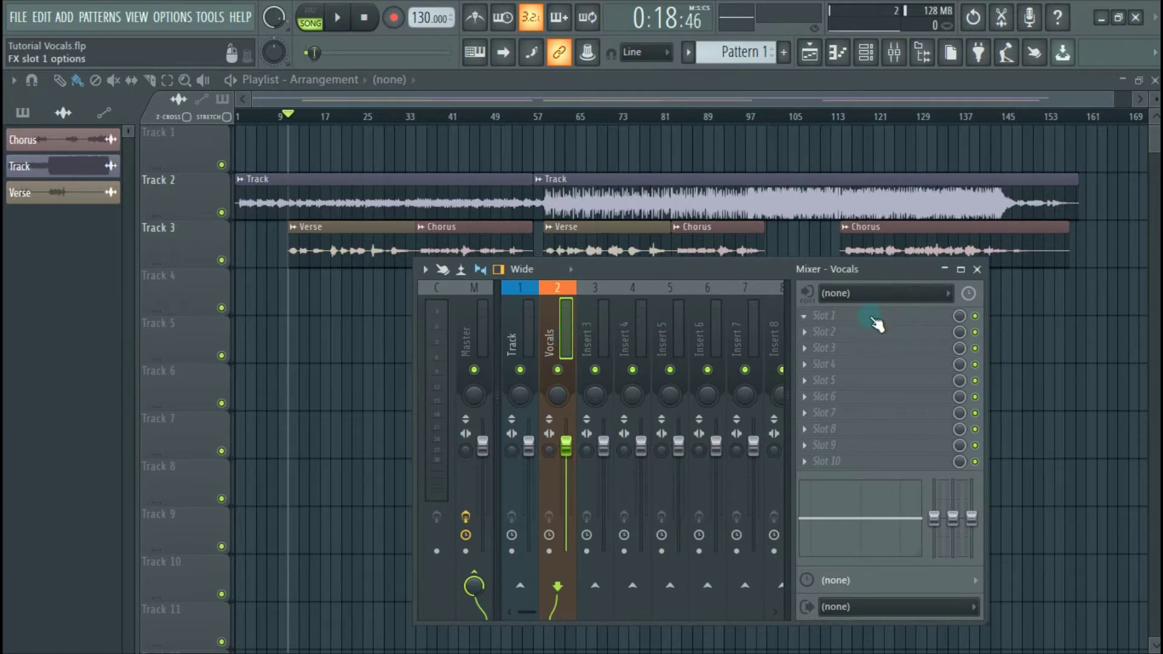
middle_click(871, 316)
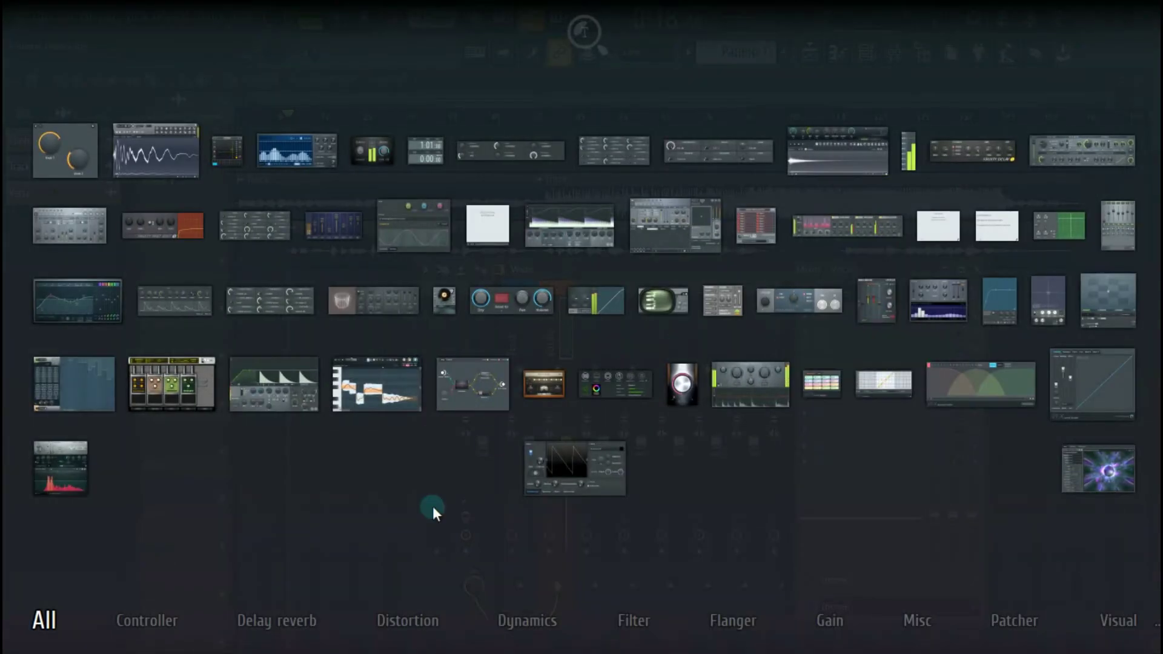
left_click(537, 615)
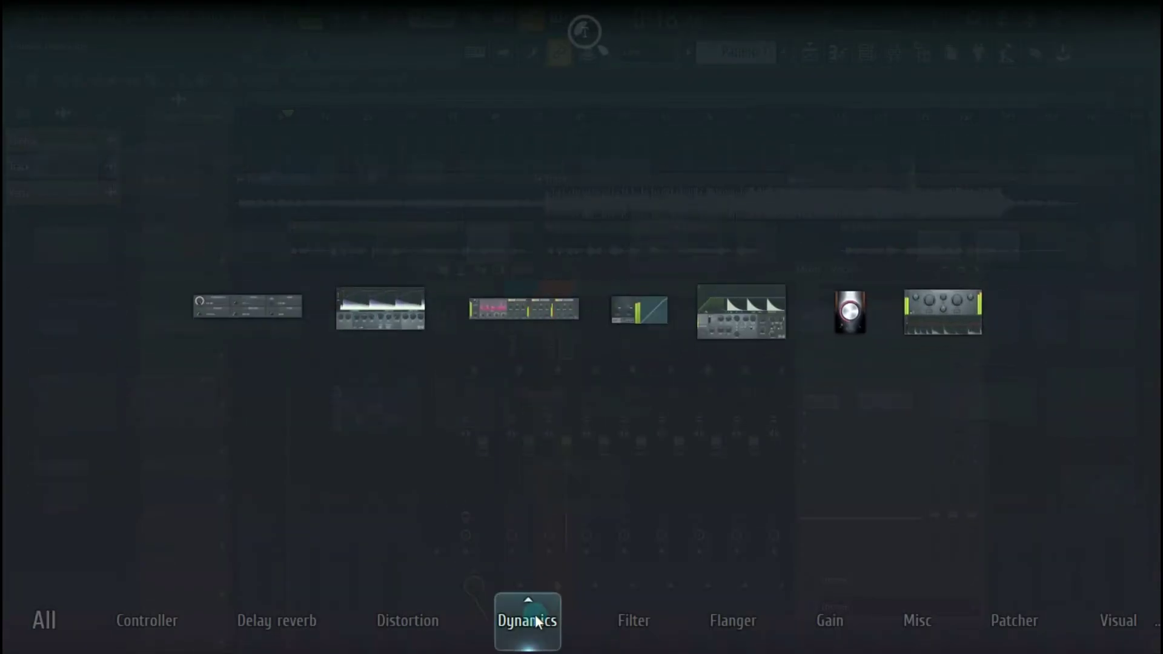
left_click(390, 319)
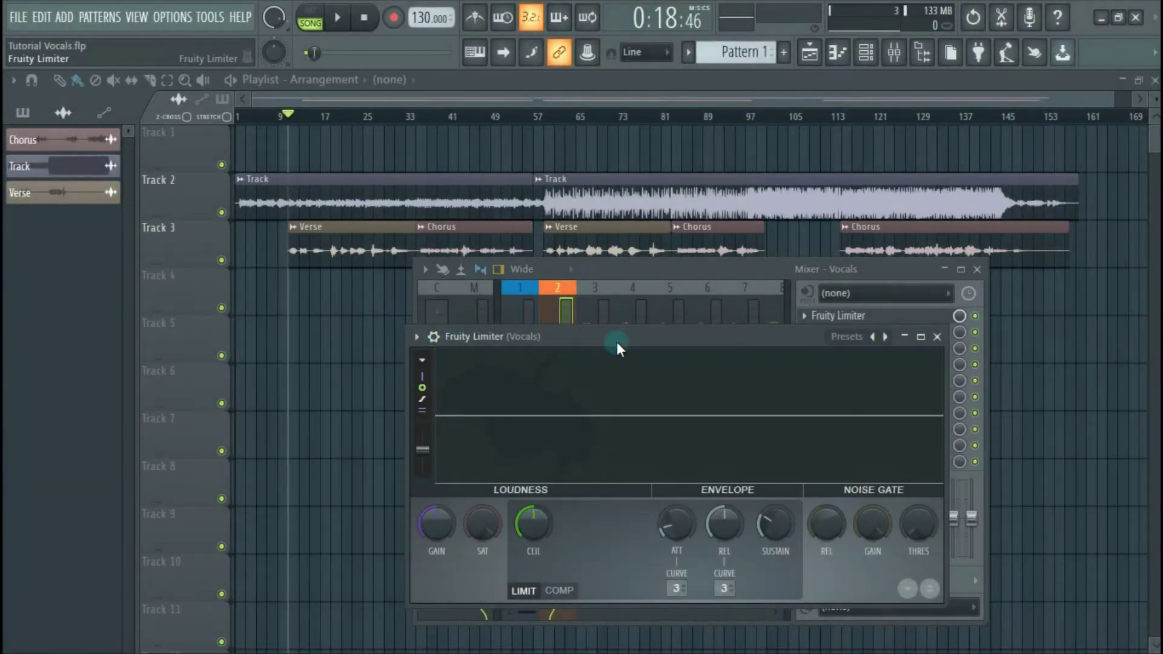
Switch the Fruity Limiter on Vocals from limiter to compressor (COMP) mode
left_click_drag(617, 339, 614, 283)
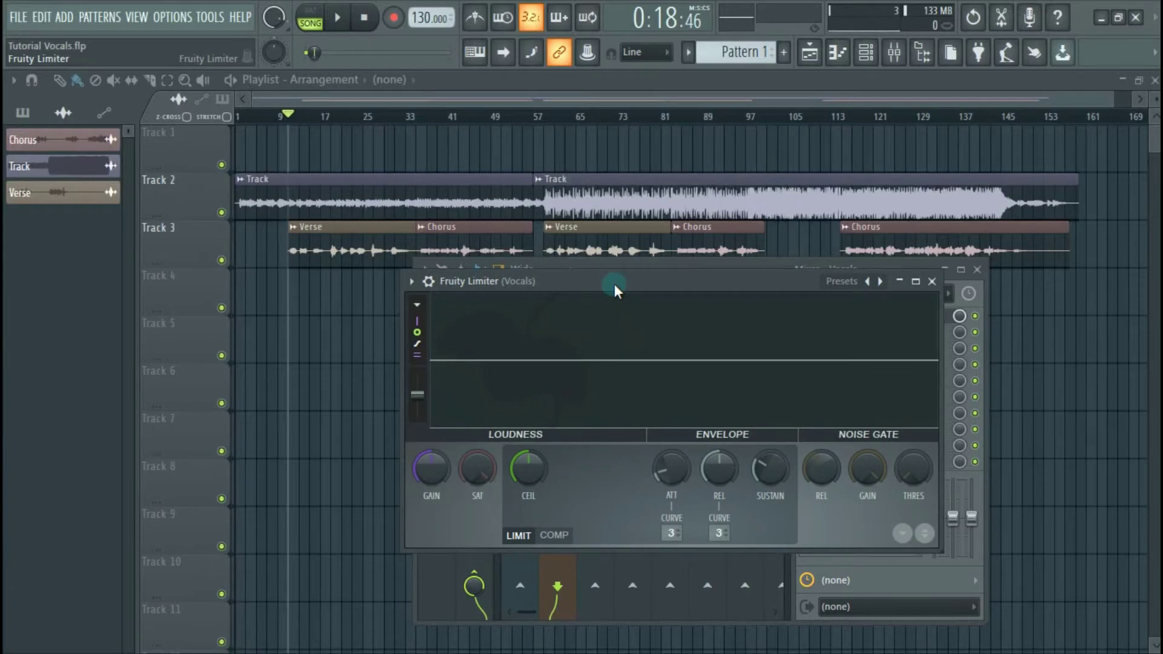
left_click_drag(614, 285, 630, 160)
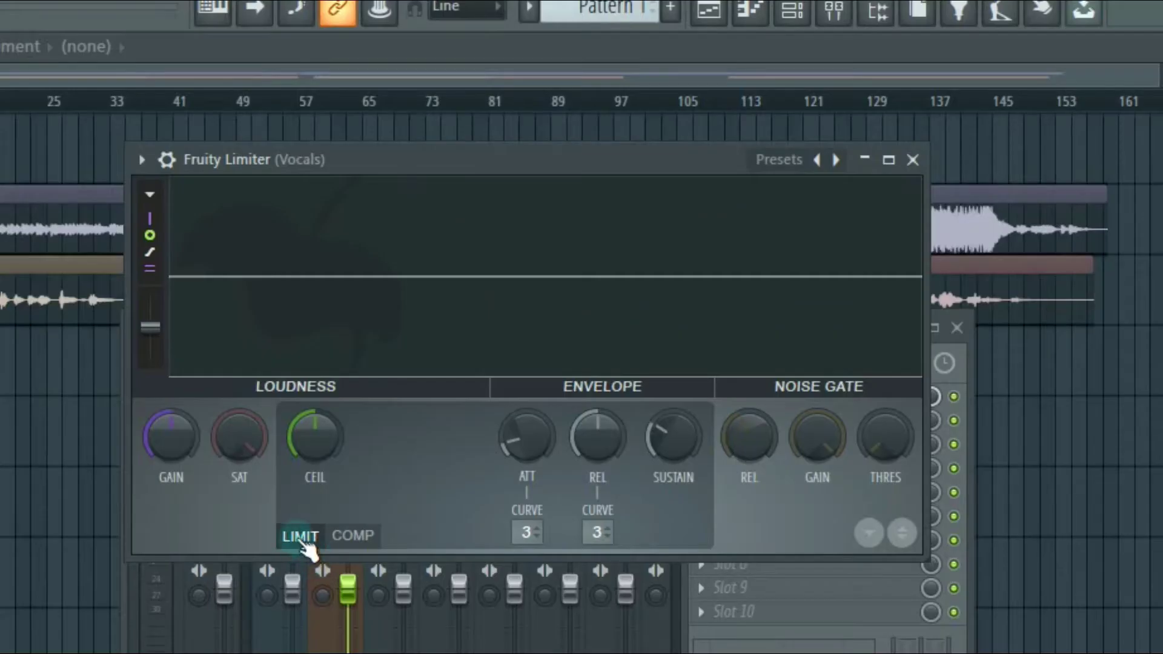
left_click(353, 536)
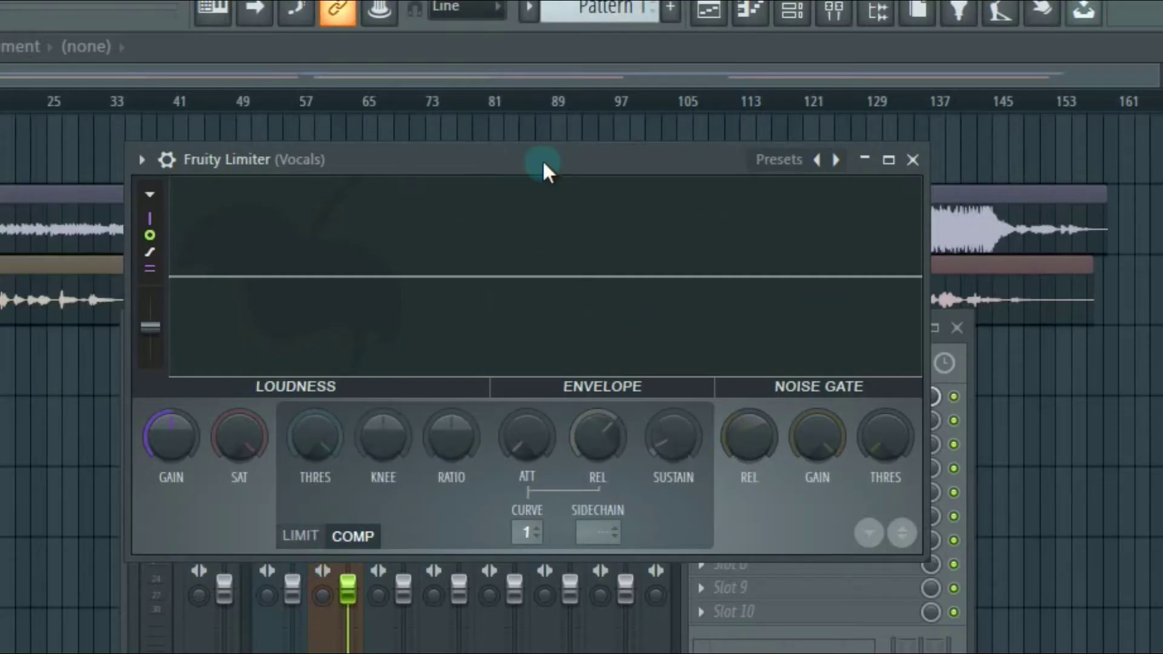
Play the first verse to examine the vocal level in the Fruity Limiter display, and stop playback
left_click_drag(542, 159, 546, 340)
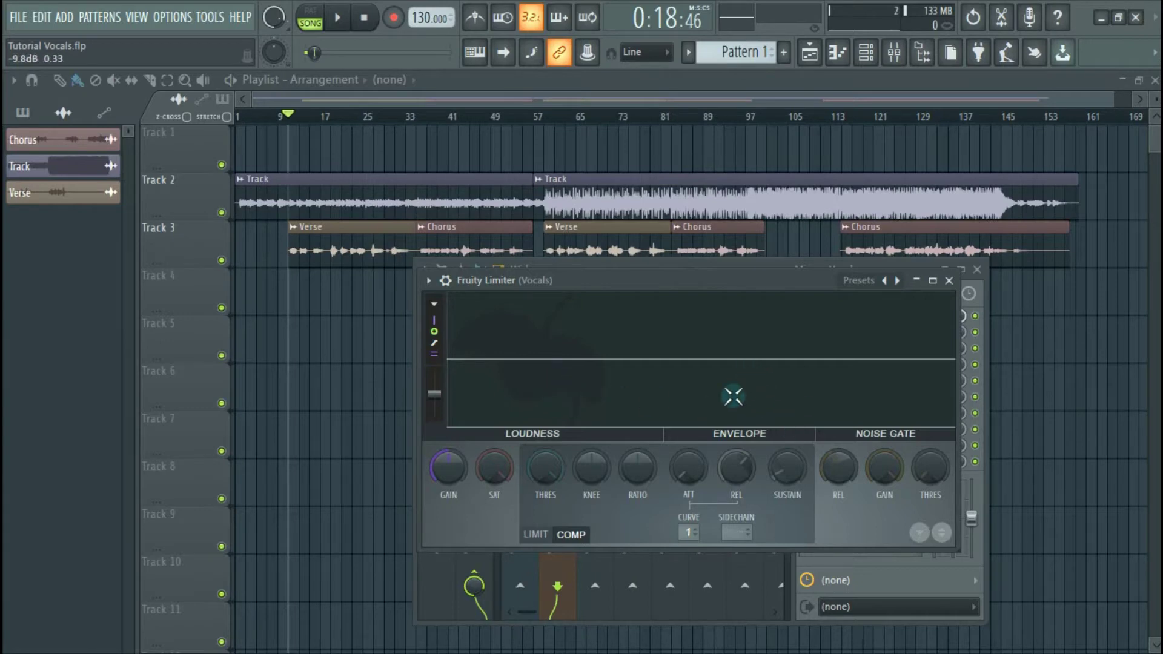
key("space")
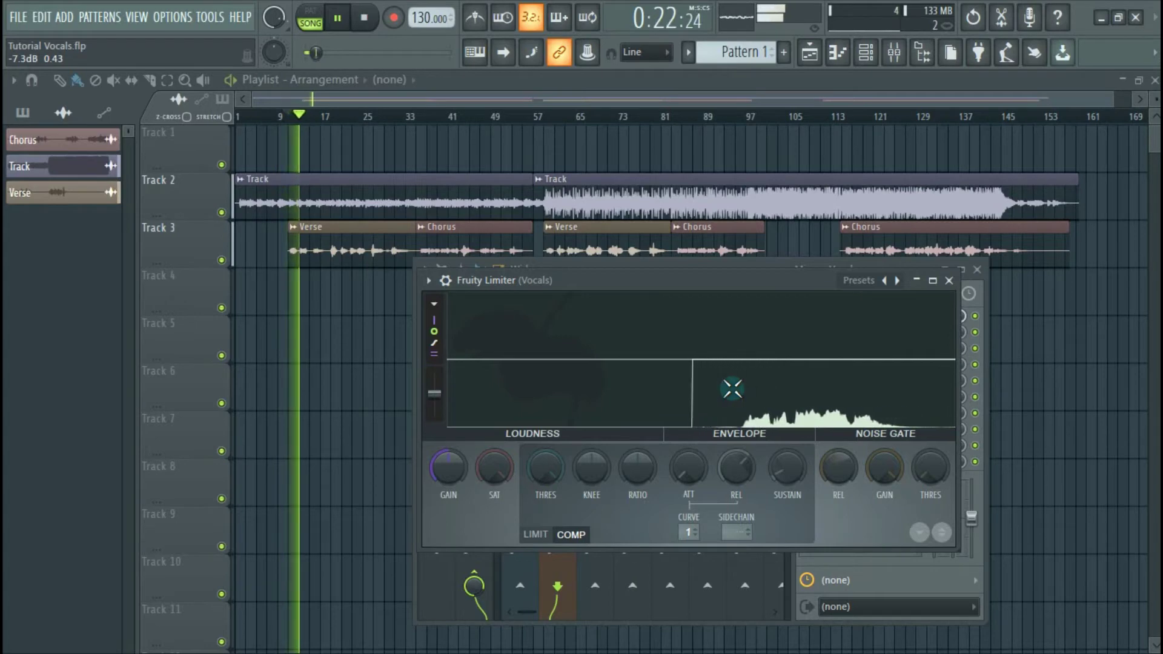
key("space")
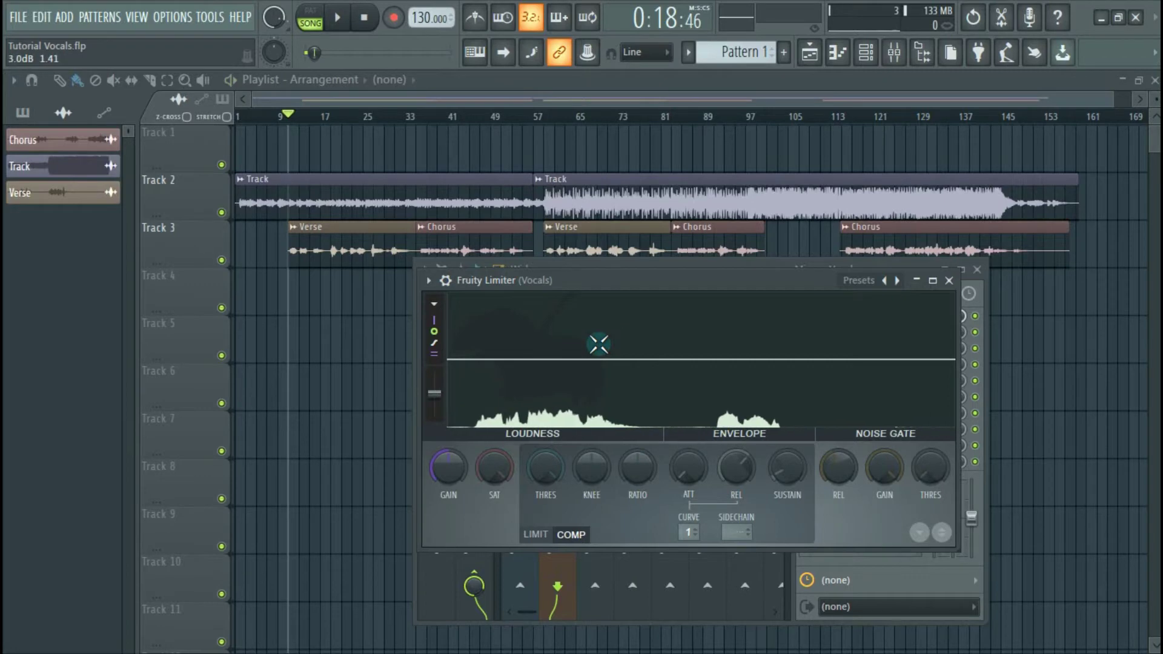
View the Vocals insert's effect slots in the mixer and reopen its Fruity Limiter
key("Escape")
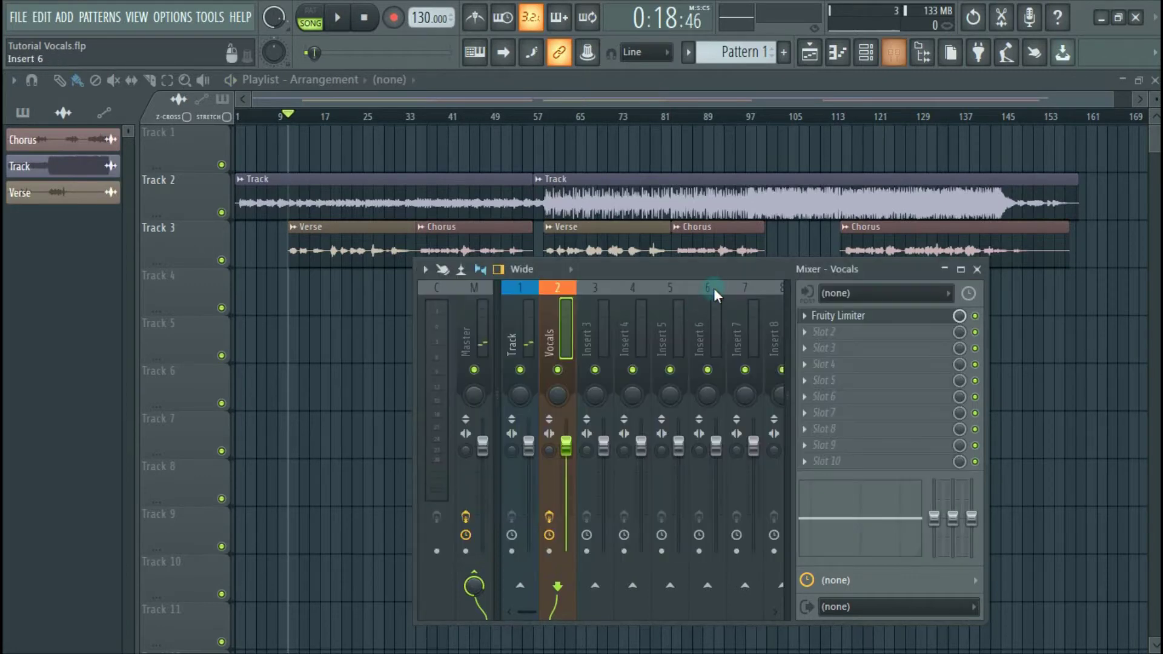
left_click_drag(715, 269, 718, 300)
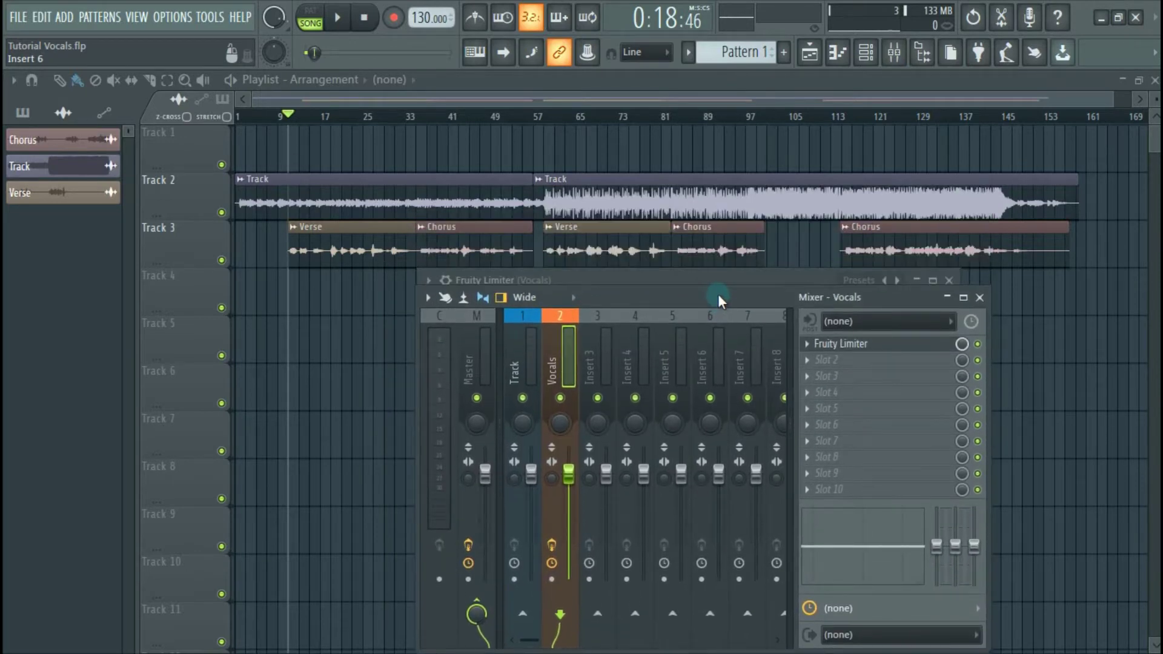
left_click(907, 343)
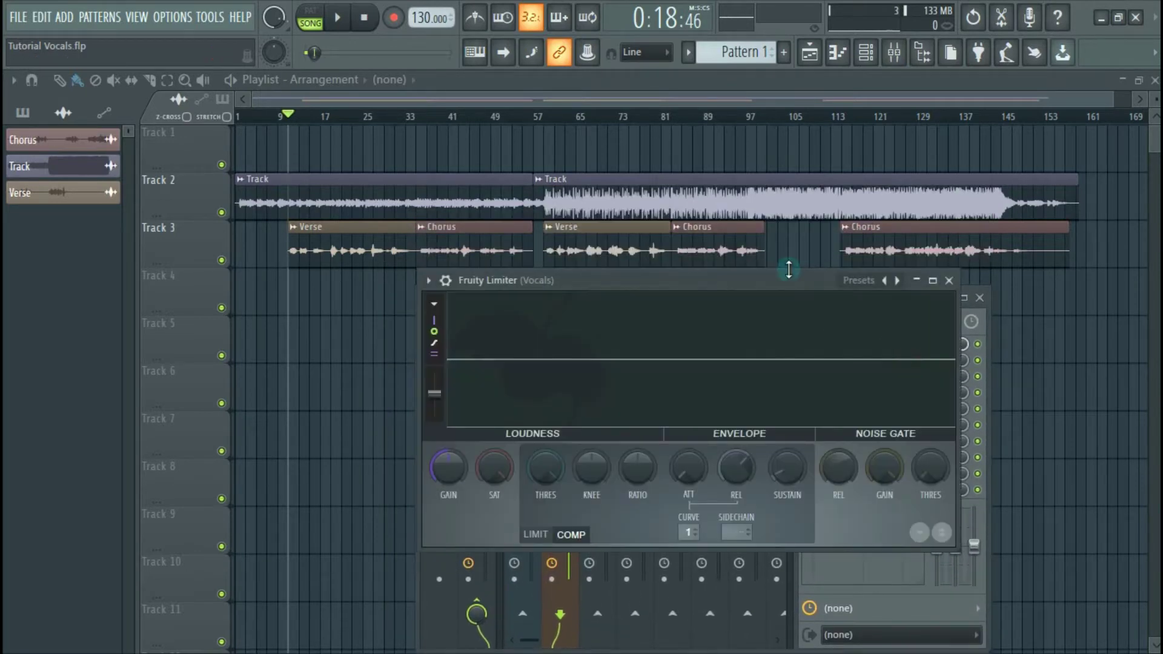
left_click_drag(768, 282, 811, 289)
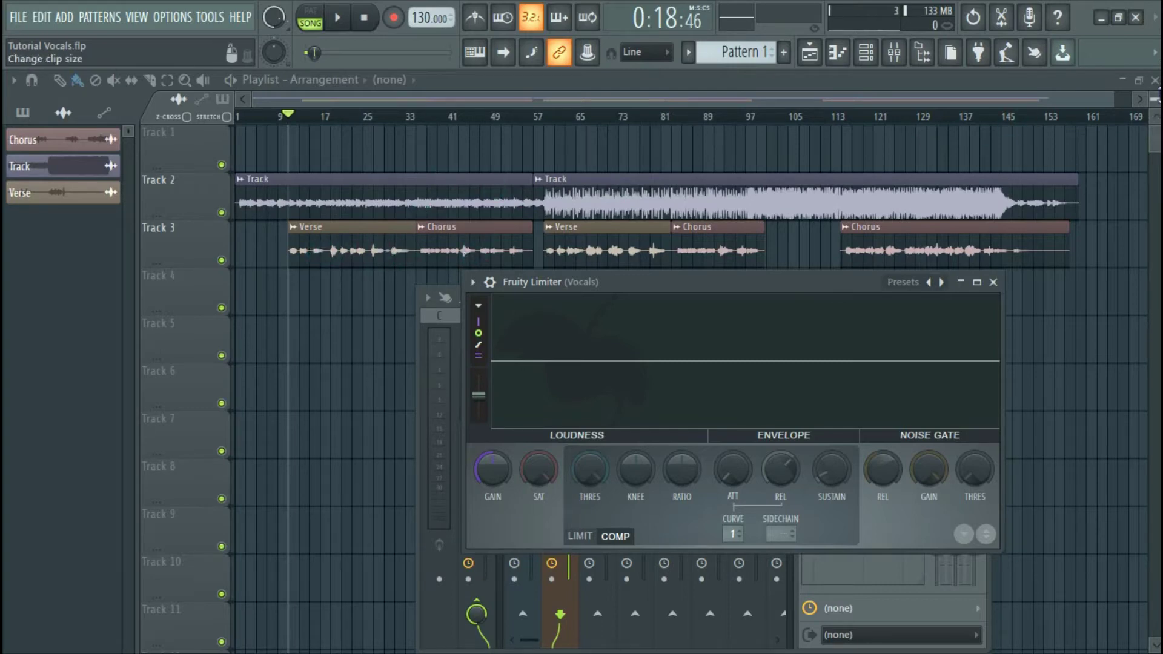
Enlarge the playlist track height and arrange the Fruity Limiter and mixer windows clear of the vocal waveforms on Track 3
scroll(1155, 101, "up", 3)
left_click_drag(1159, 91, 1159, 95)
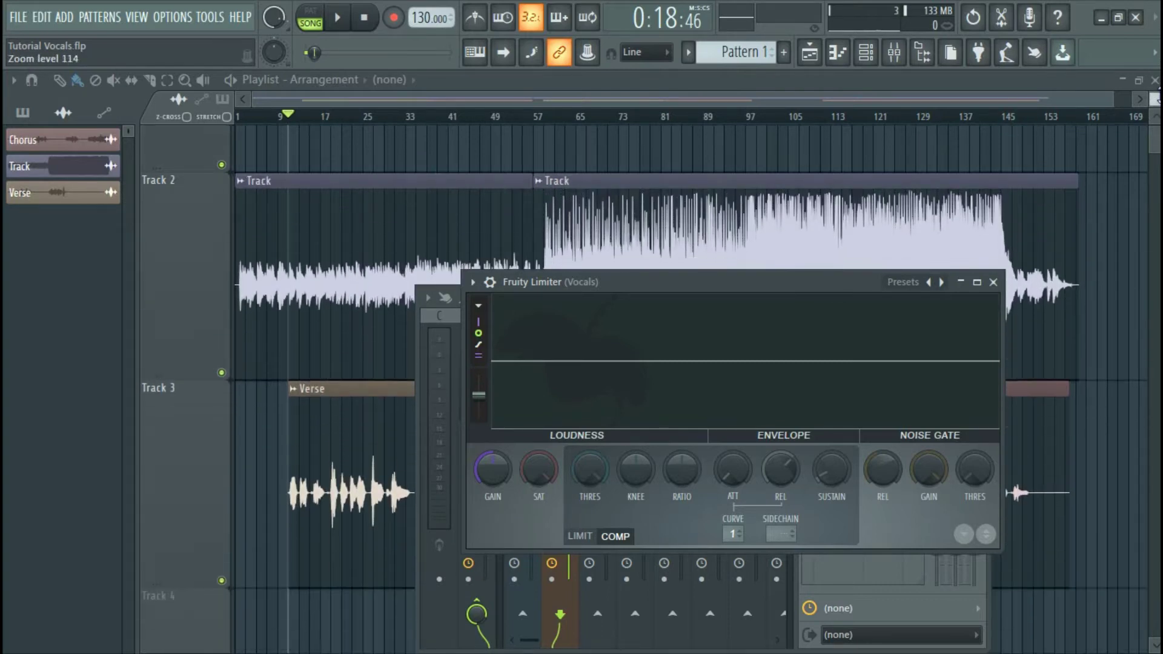
left_click_drag(611, 283, 481, 145)
left_click_drag(899, 300, 931, 651)
left_click_drag(553, 151, 815, 113)
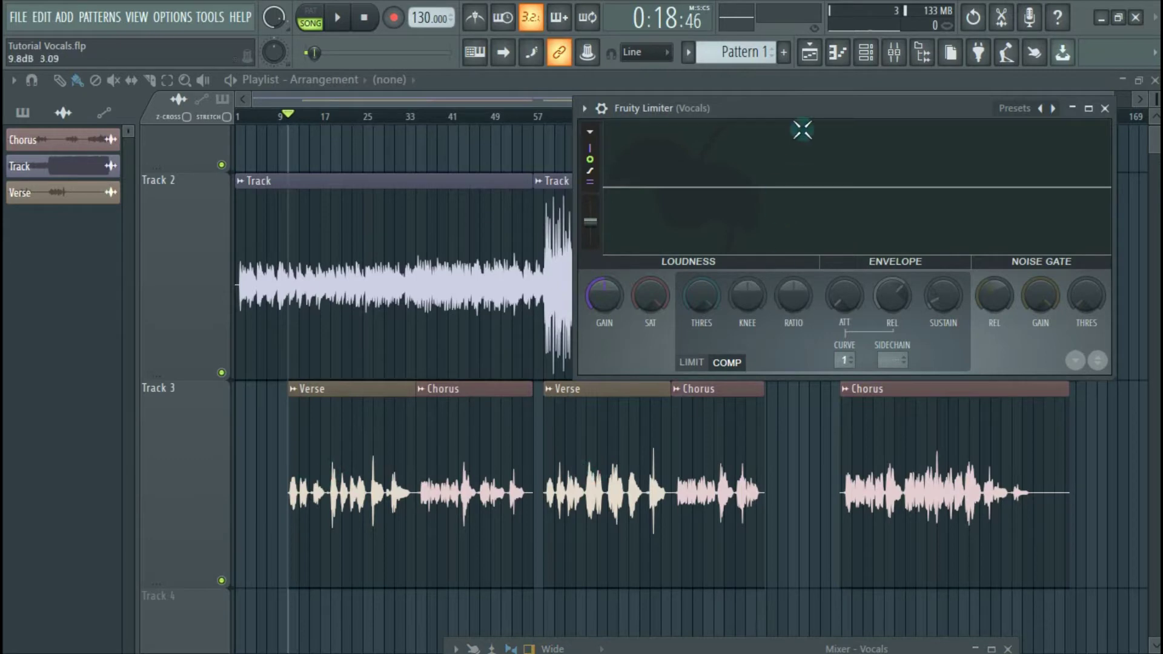
left_click_drag(810, 117, 738, 122)
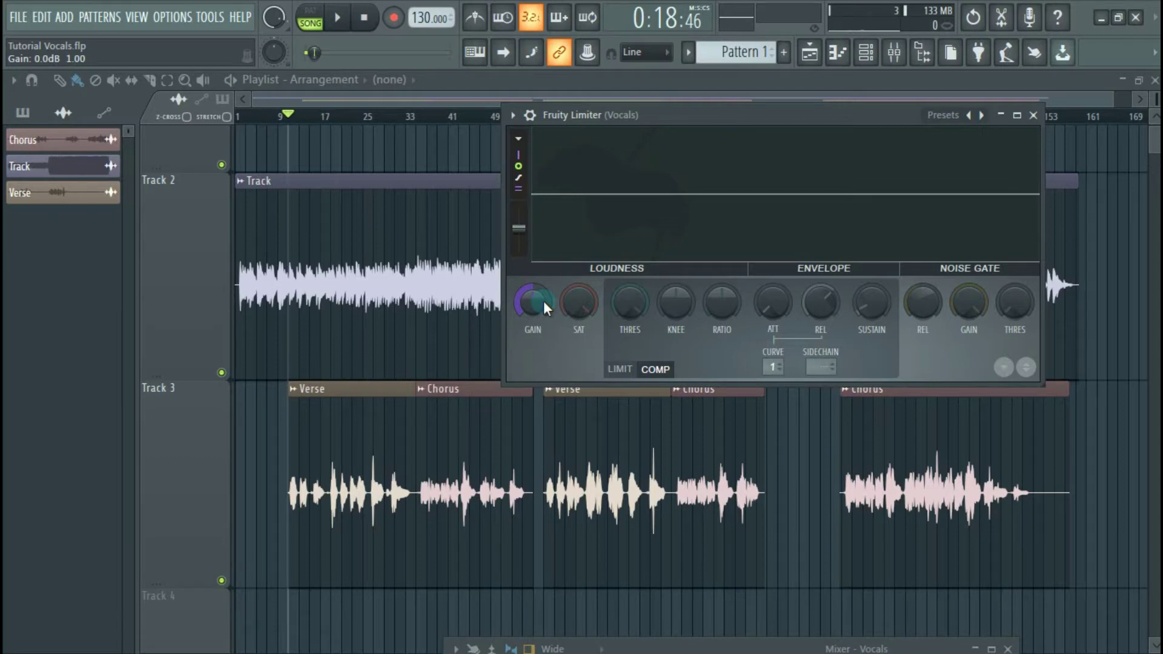
left_click_drag(706, 119, 623, 120)
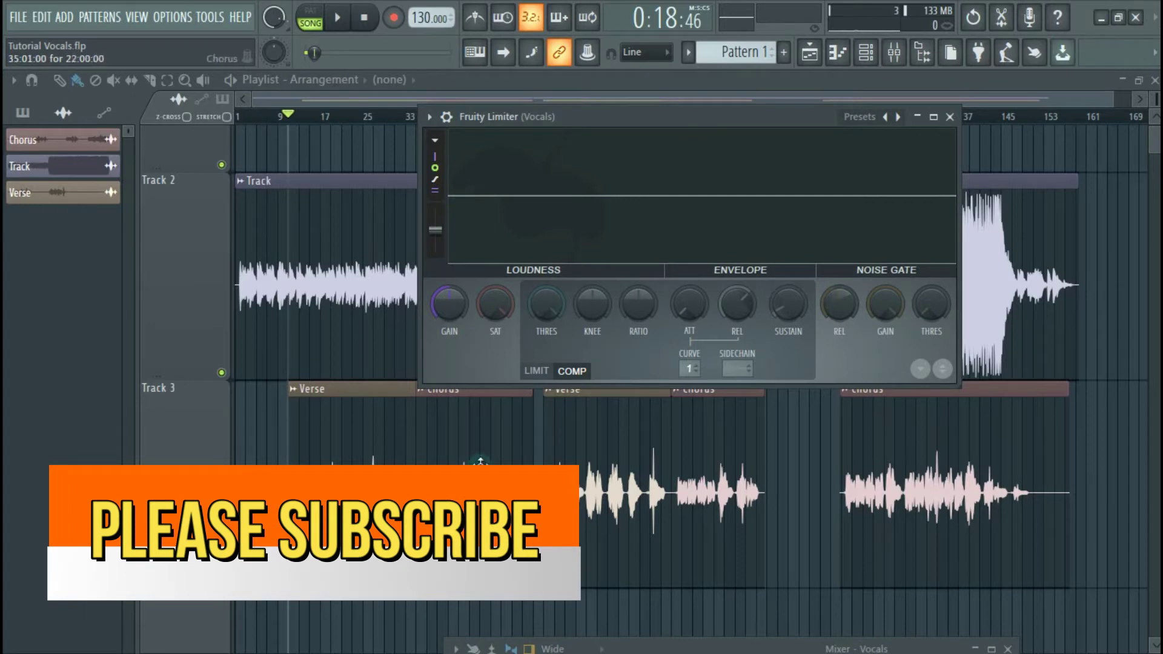
mouse_move(693, 127)
left_mouse_down()
mouse_move(716, 122)
mouse_move(673, 123)
left_mouse_up()
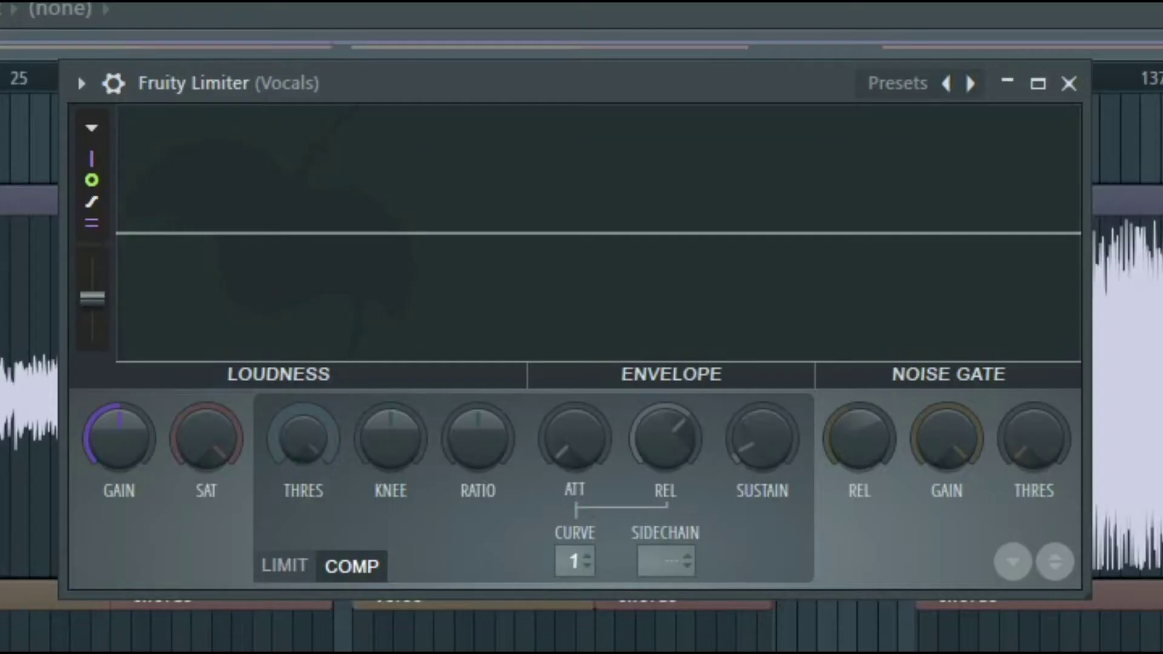
Try a moderately lowered compressor threshold on the Vocals Fruity Limiter and play the first verse against it
left_click_drag(304, 438, 304, 533)
left_click_drag(304, 439, 303, 420)
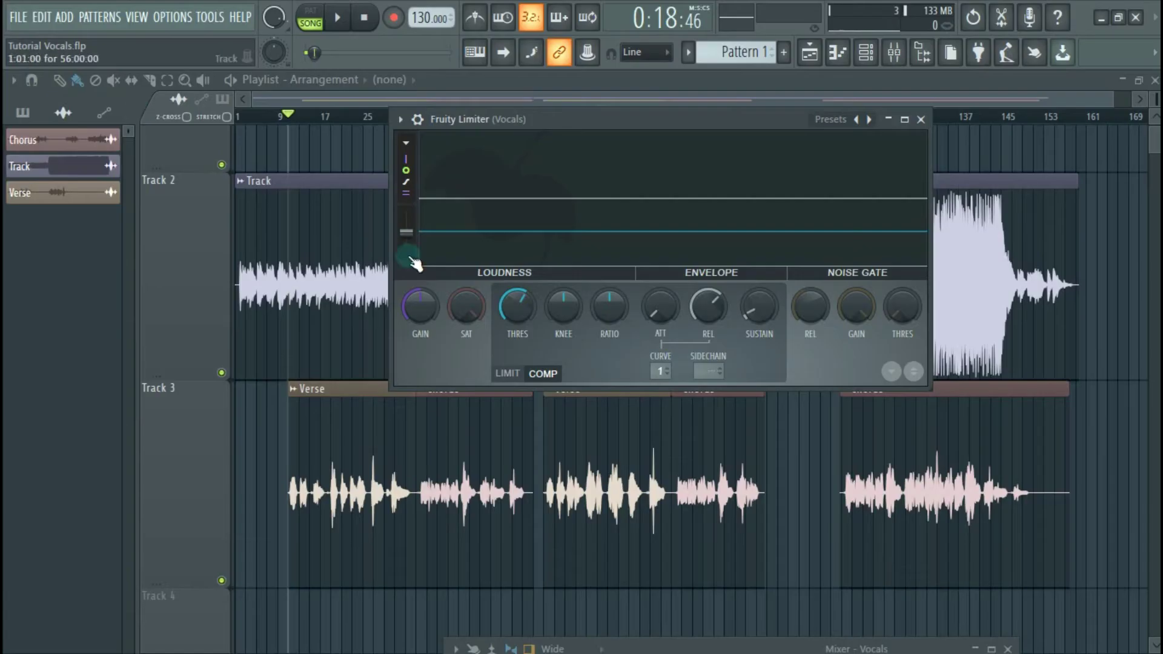
left_click_drag(518, 306, 519, 334)
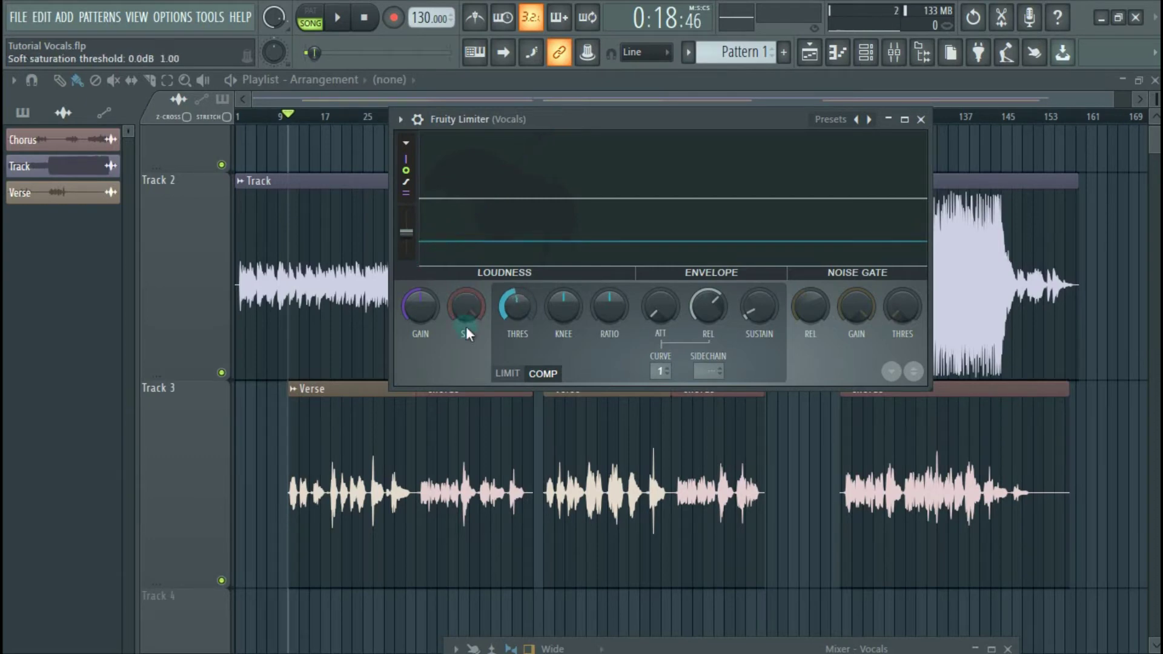
key("space")
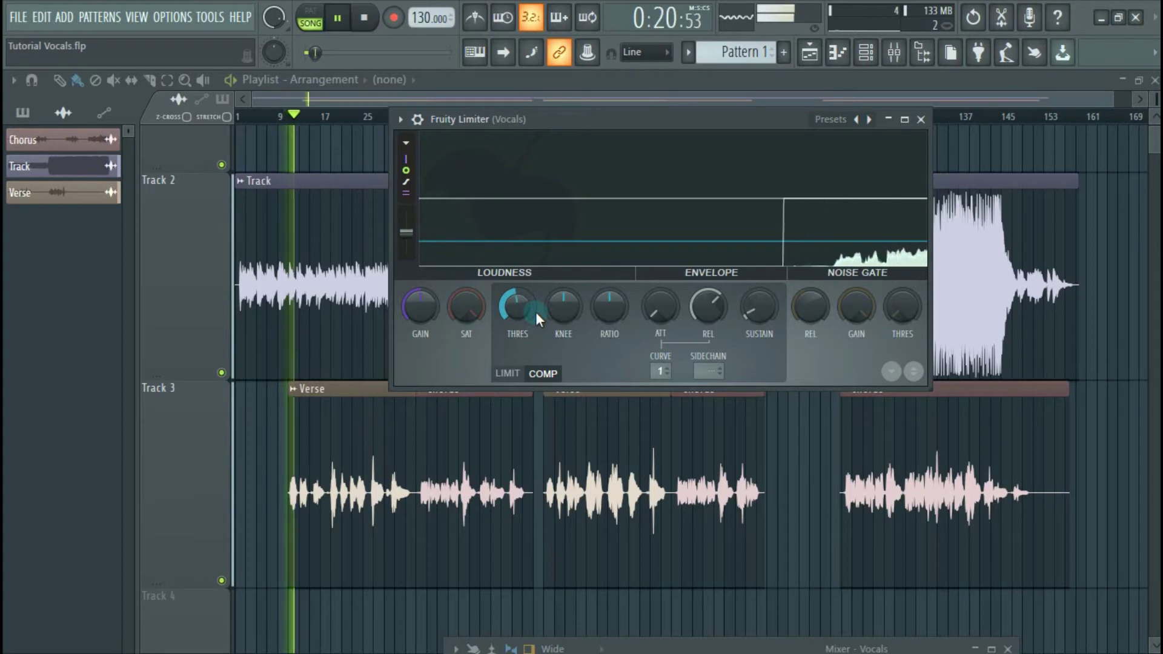
key("space")
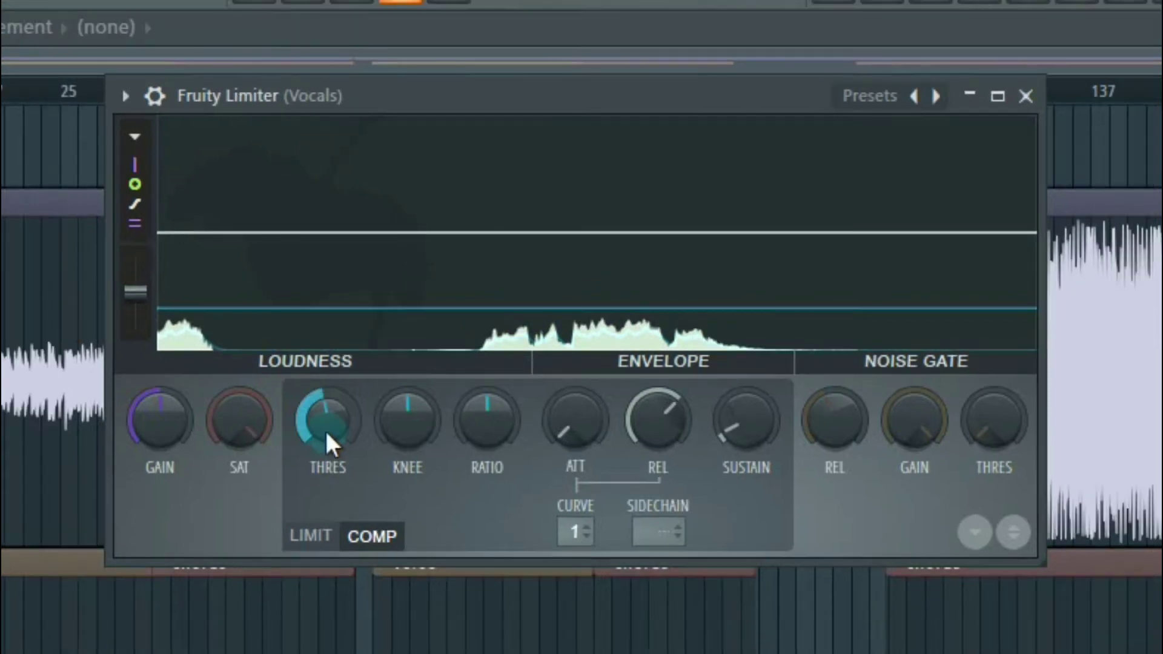
Lower the Fruity Limiter's compressor threshold to about -25 dB and play the first verse against it
left_click_drag(322, 413, 321, 483)
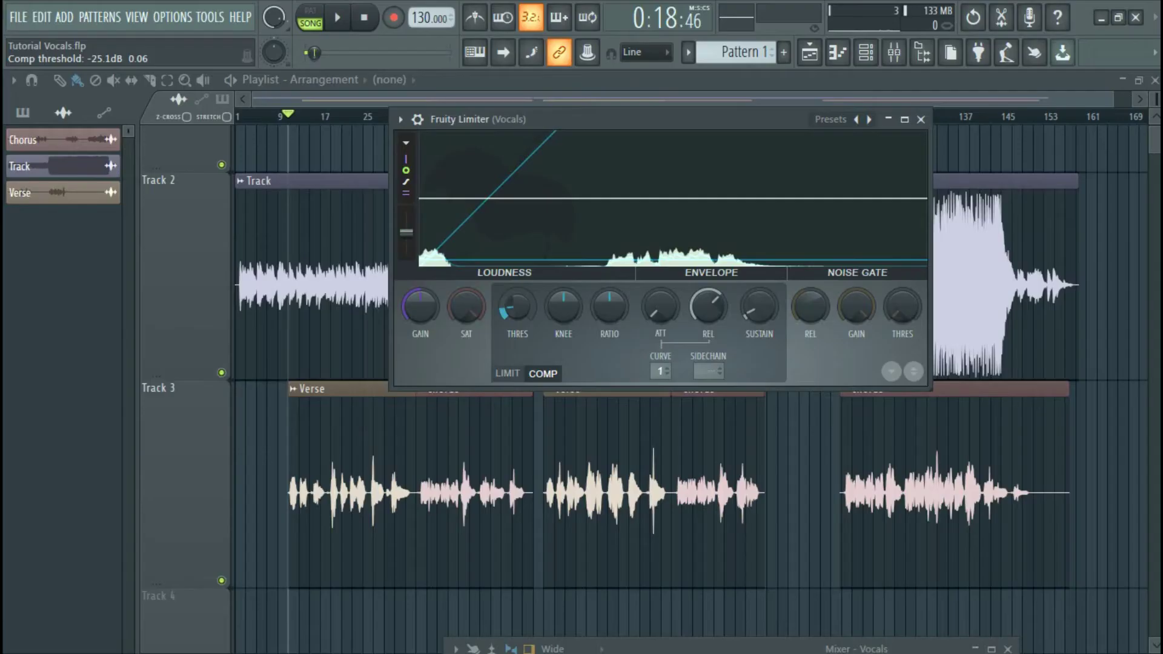
key("space")
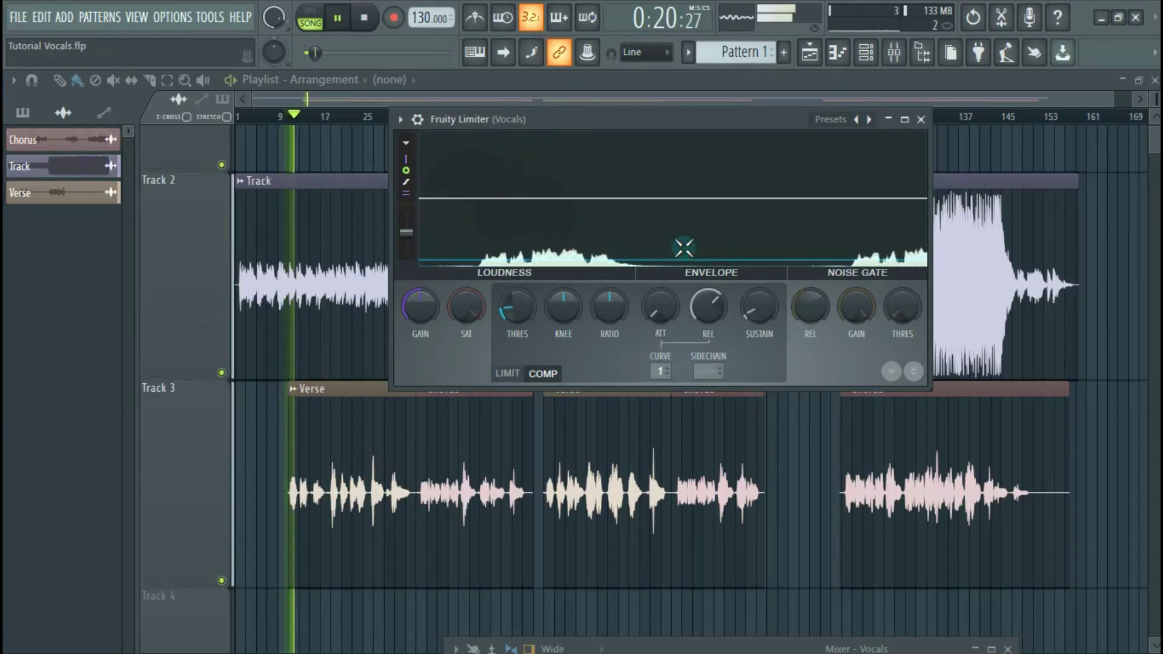
key("space")
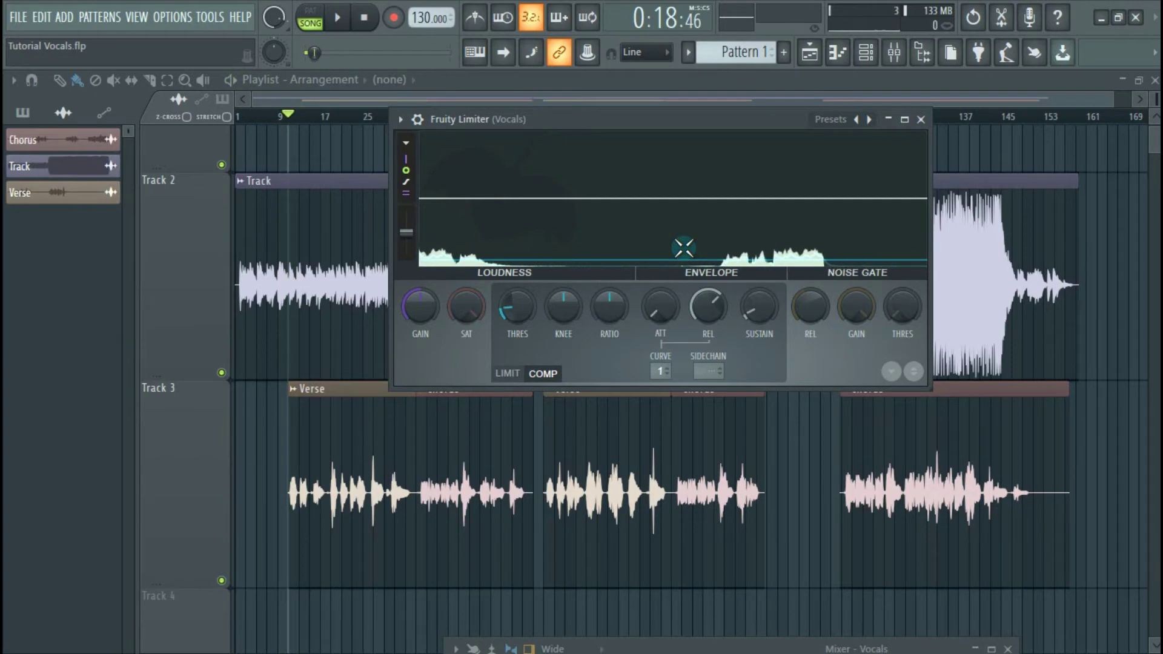
left_click_drag(518, 307, 518, 299)
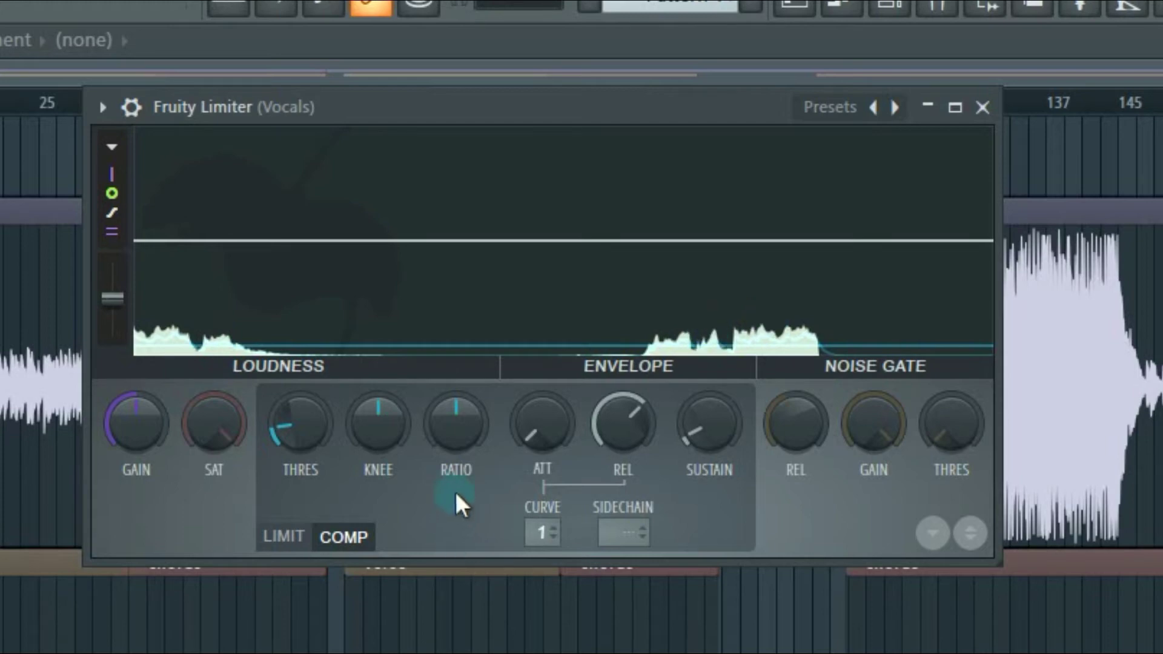
Raise the compressor ratio, trying the maximum before settling on a moderately high setting
mouse_move(456, 424)
left_mouse_down()
mouse_move(456, 404)
mouse_move(466, 439)
left_mouse_up()
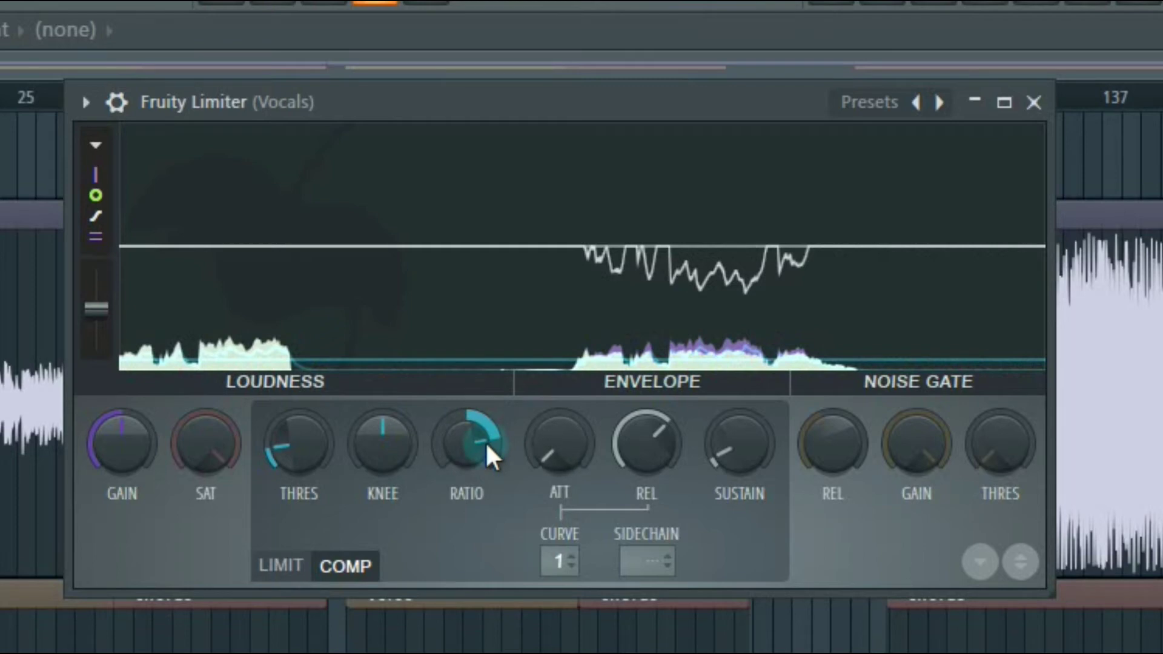
left_click_drag(464, 447, 463, 424)
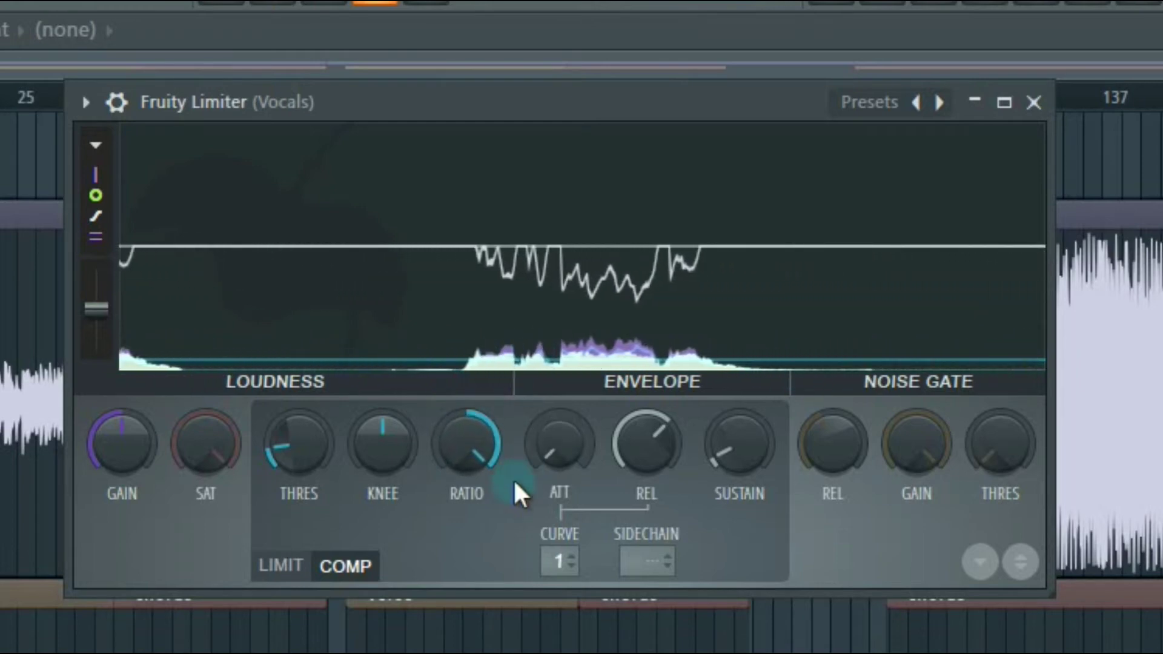
left_click_drag(479, 440, 478, 452)
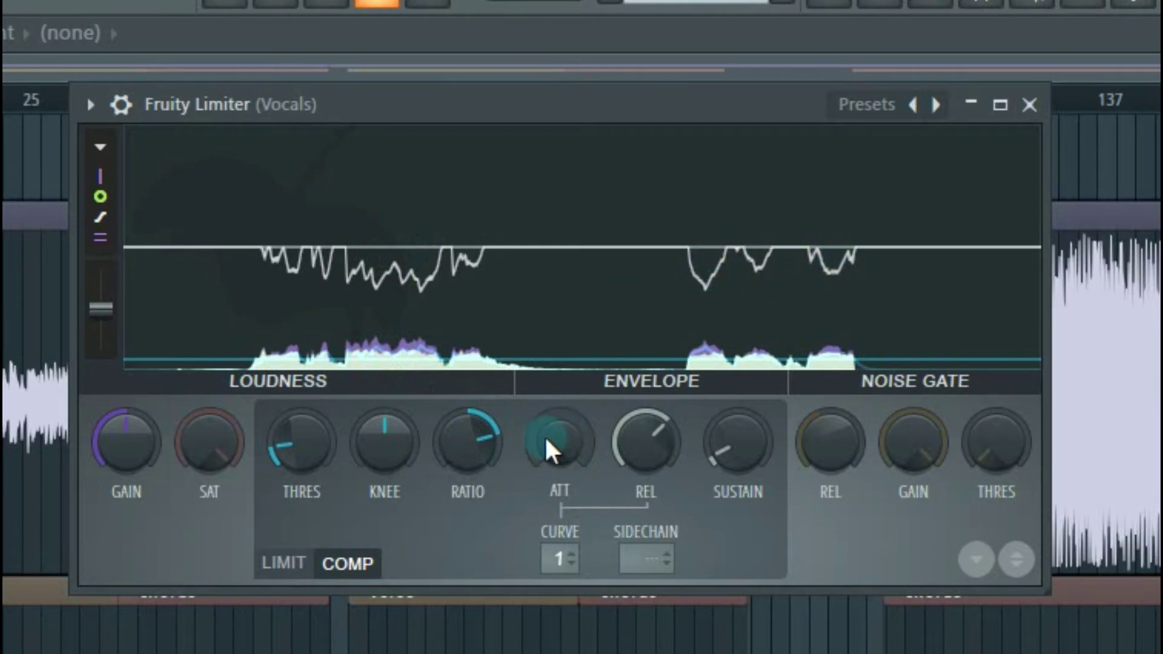
Try a very long compressor attack, and bring it back to a short attack just above the minimum
mouse_move(560, 455)
left_mouse_down()
mouse_move(551, 439)
mouse_move(545, 463)
mouse_move(547, 444)
left_mouse_up()
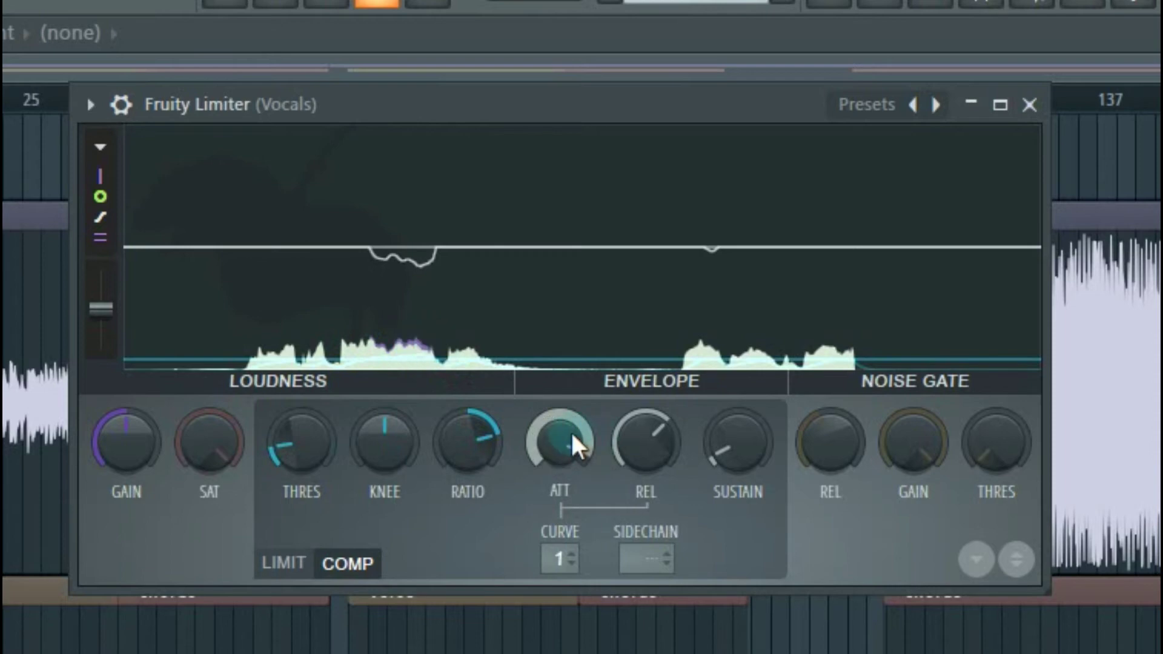
mouse_move(576, 441)
left_mouse_down()
mouse_move(576, 412)
mouse_move(576, 464)
left_mouse_up()
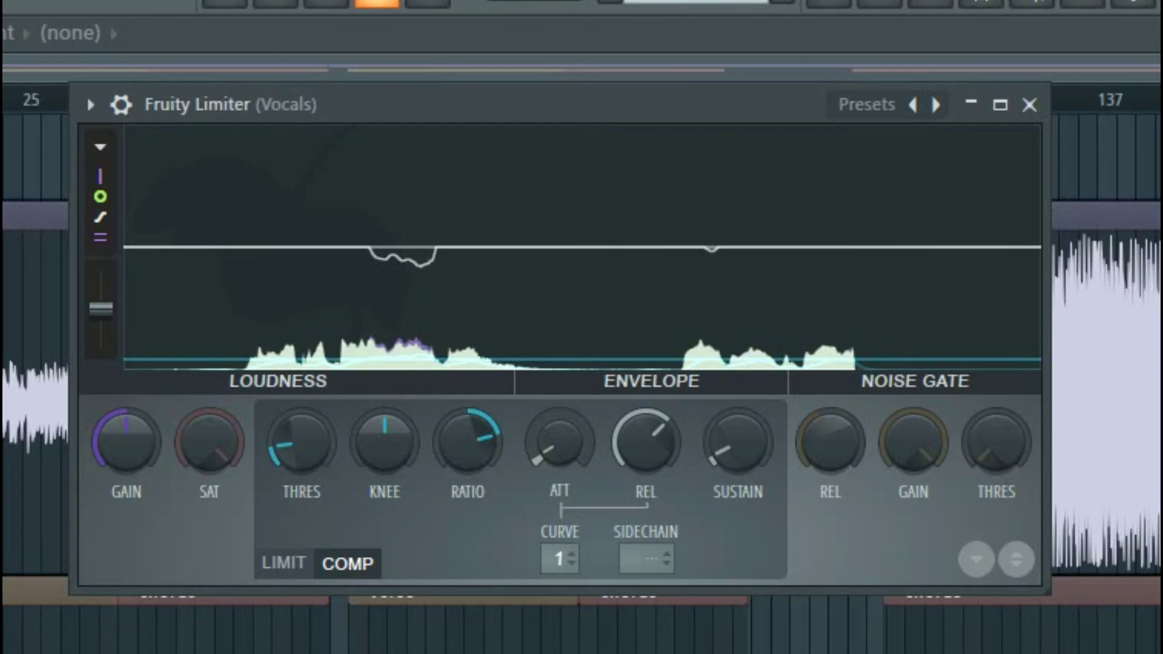
left_click_drag(576, 463, 576, 469)
left_click_drag(576, 469, 576, 463)
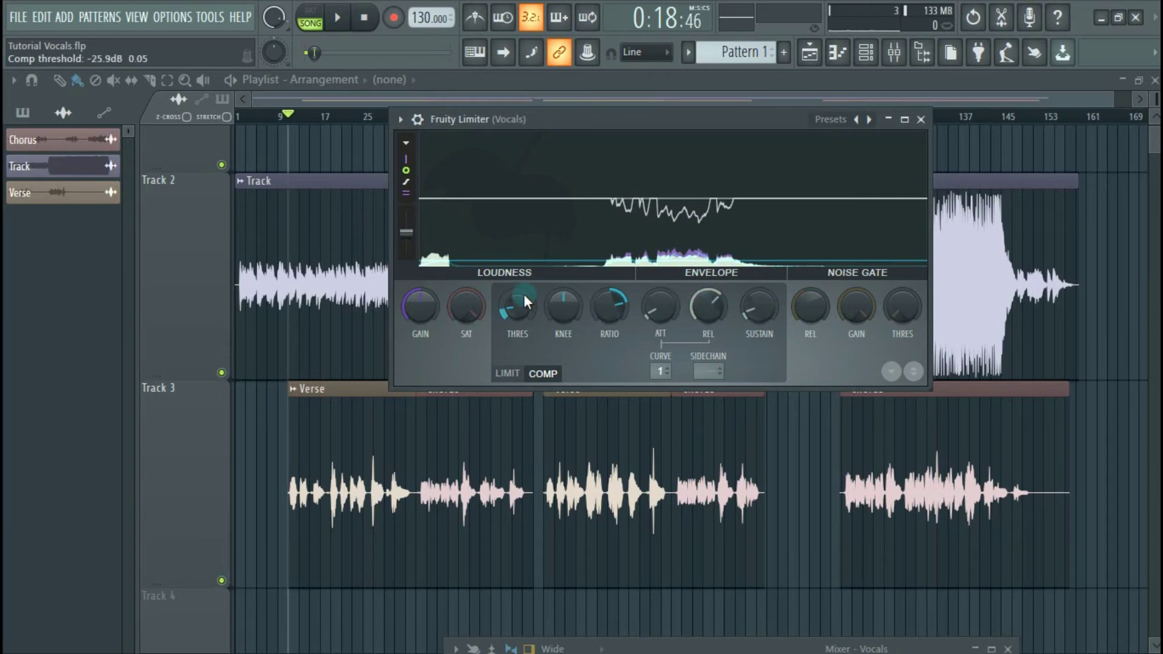
Try a much higher compressor threshold, then set it to -28.2 dB and play the first verse
left_click_drag(523, 293, 523, 300)
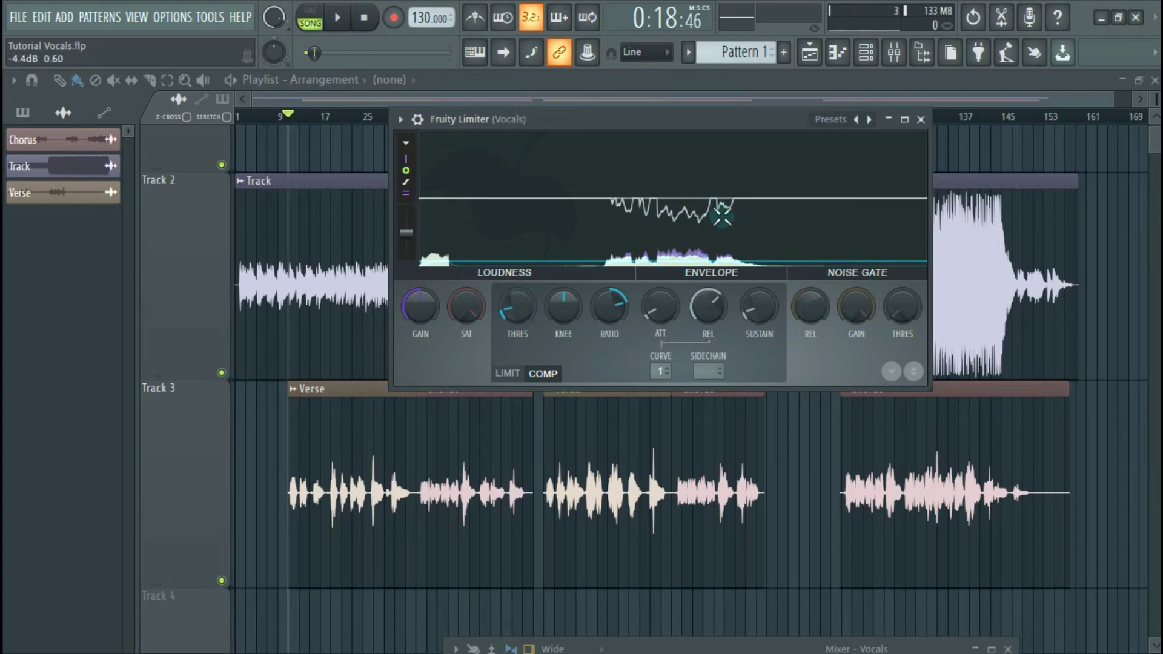
left_click_drag(528, 304, 529, 260)
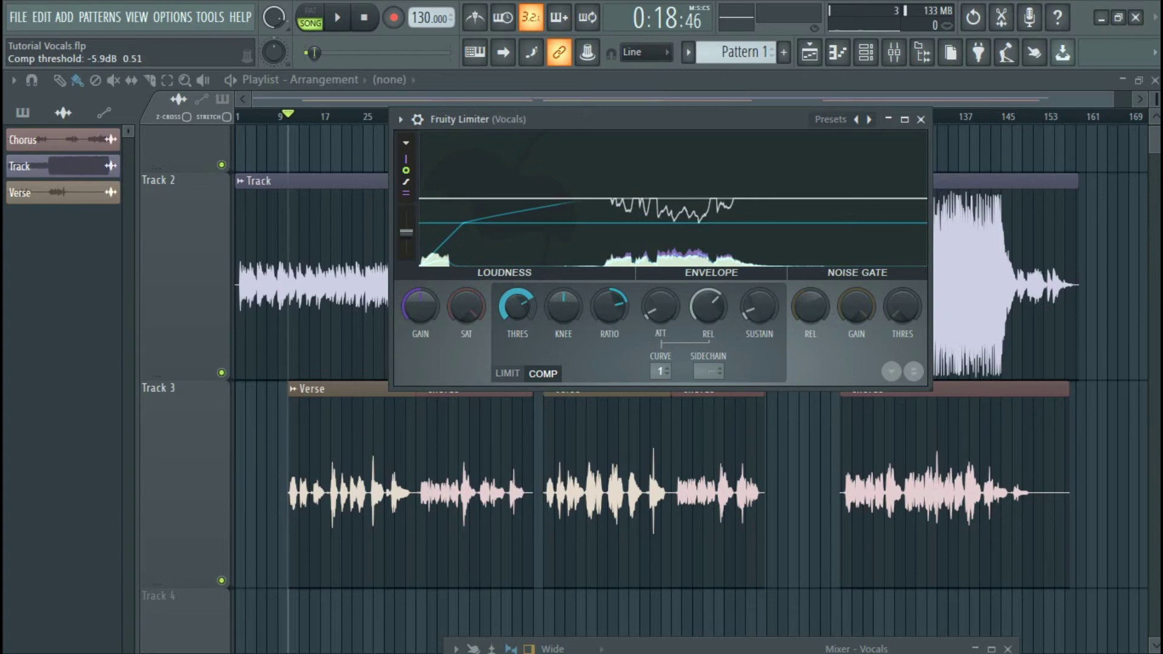
left_click_drag(517, 306, 516, 347)
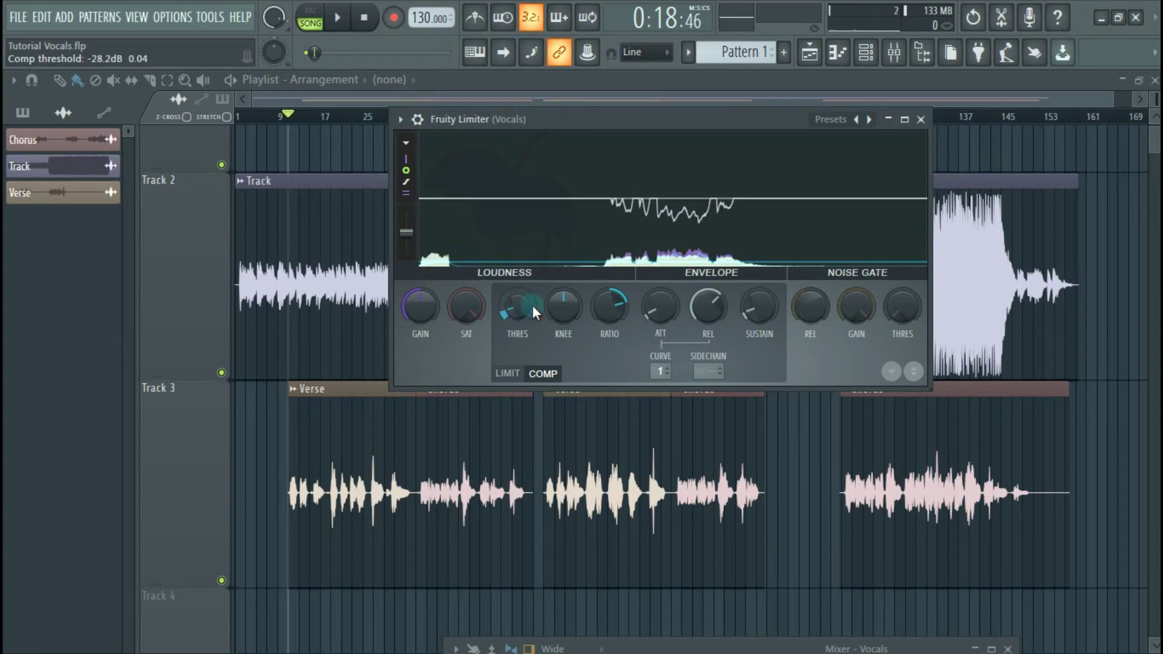
key("space")
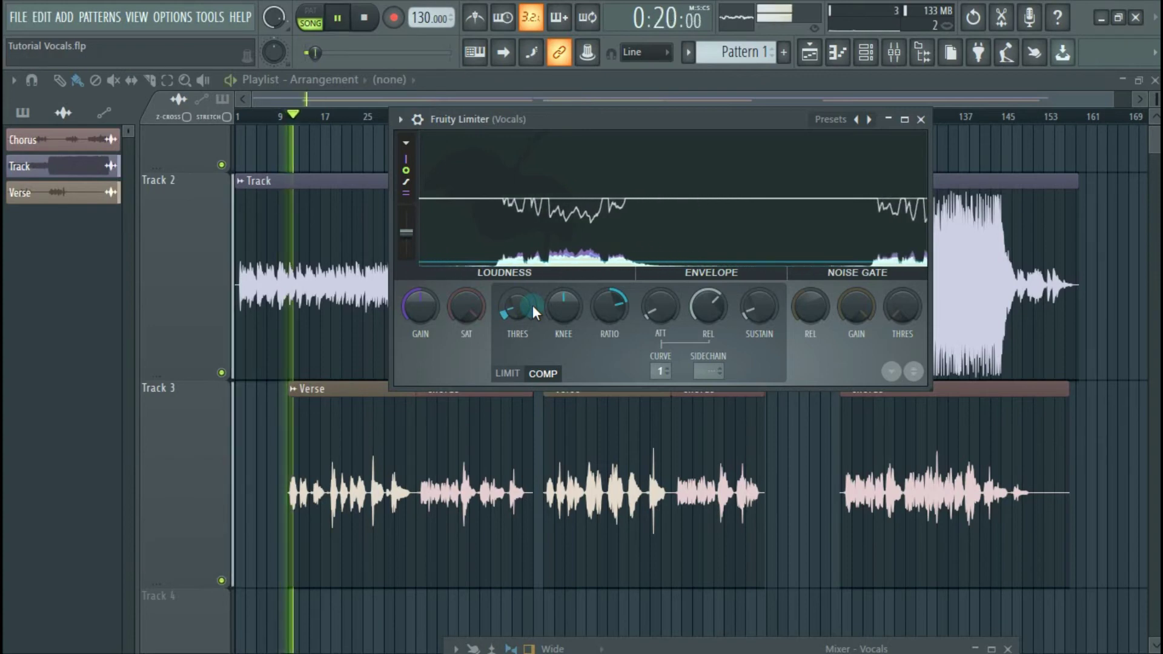
key("space")
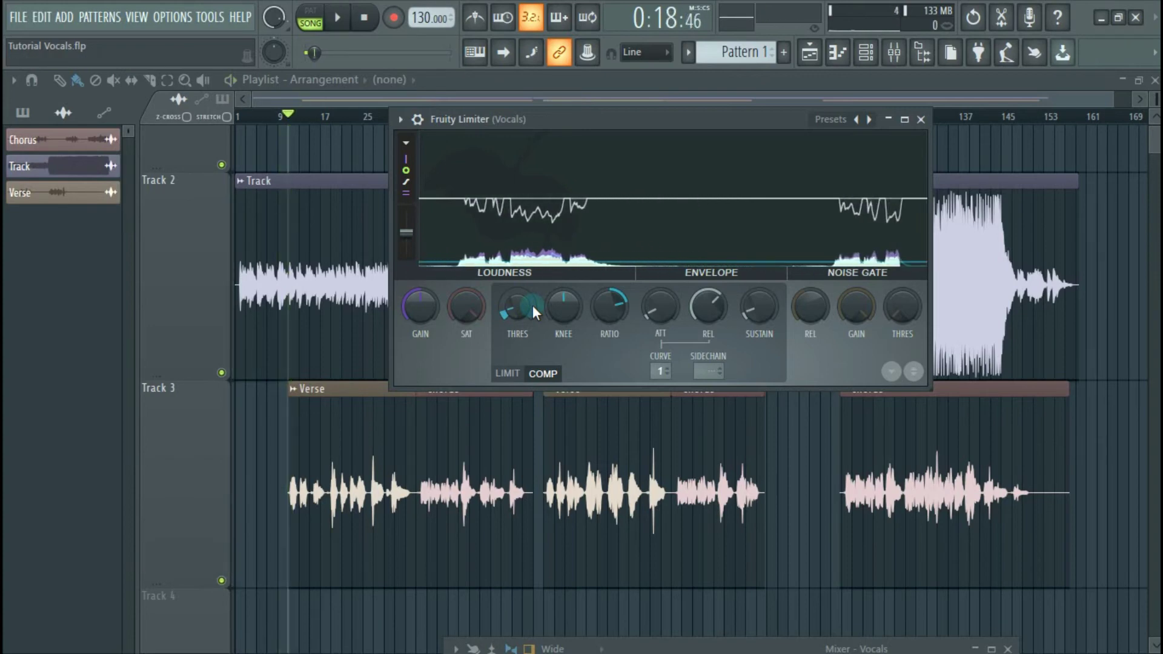
Play the second verse from bar 59 with the Fruity Limiter closed, and bring the mixer fully into view
left_click(921, 120)
left_click(545, 118)
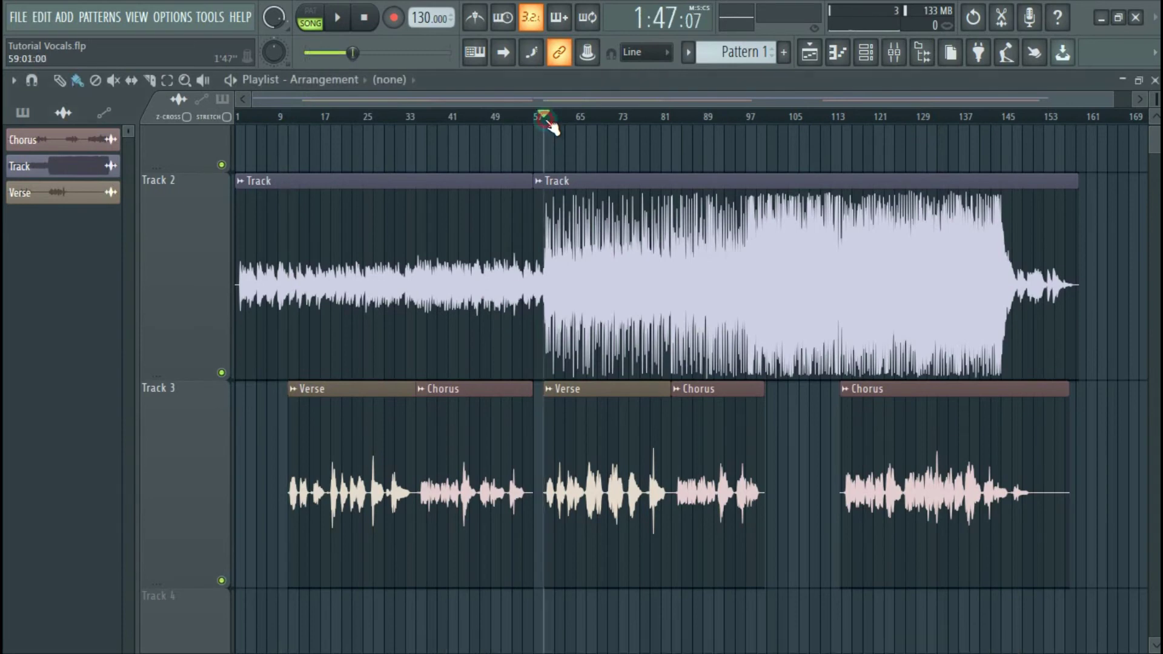
key("space")
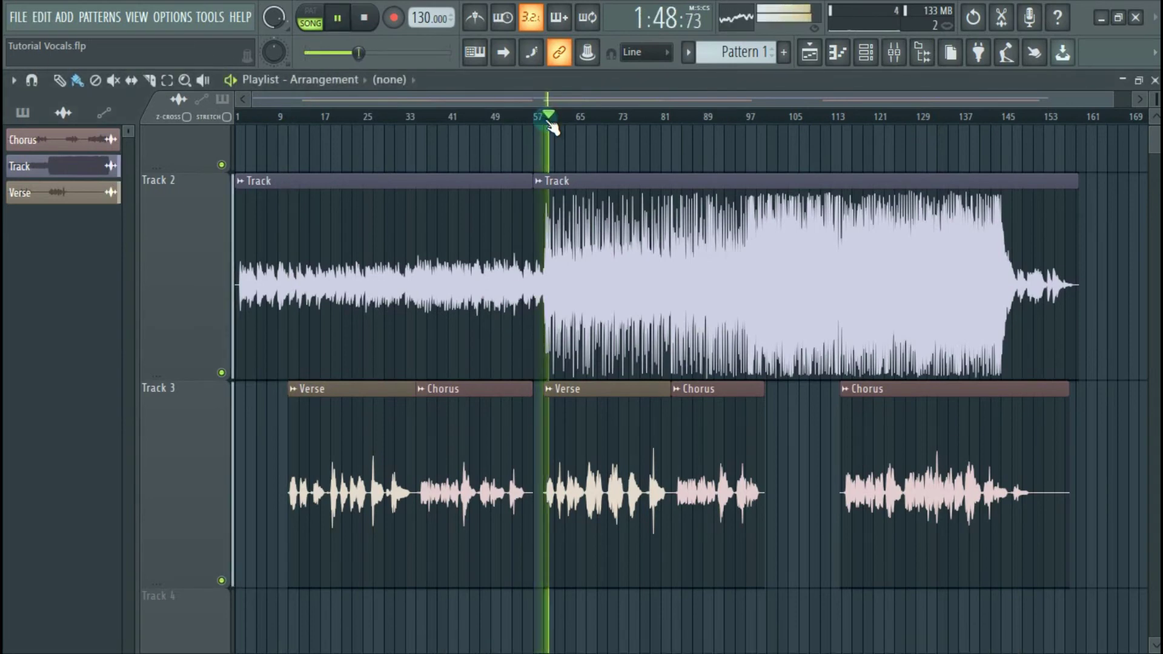
key("F9")
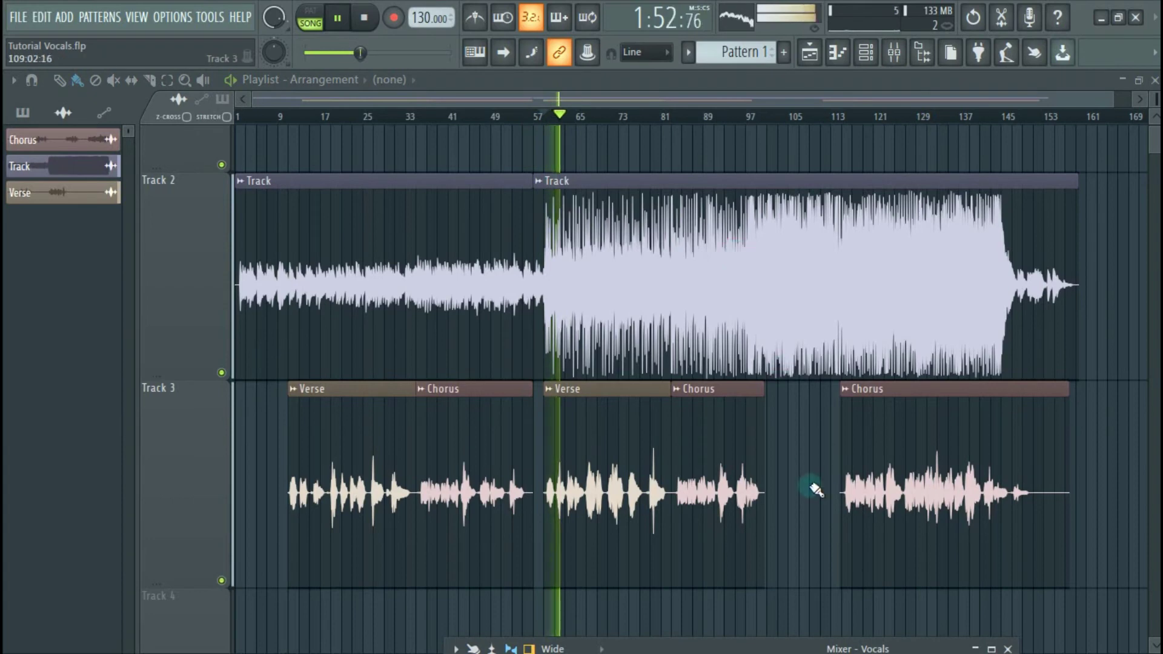
left_click_drag(766, 646, 851, 236)
key("space")
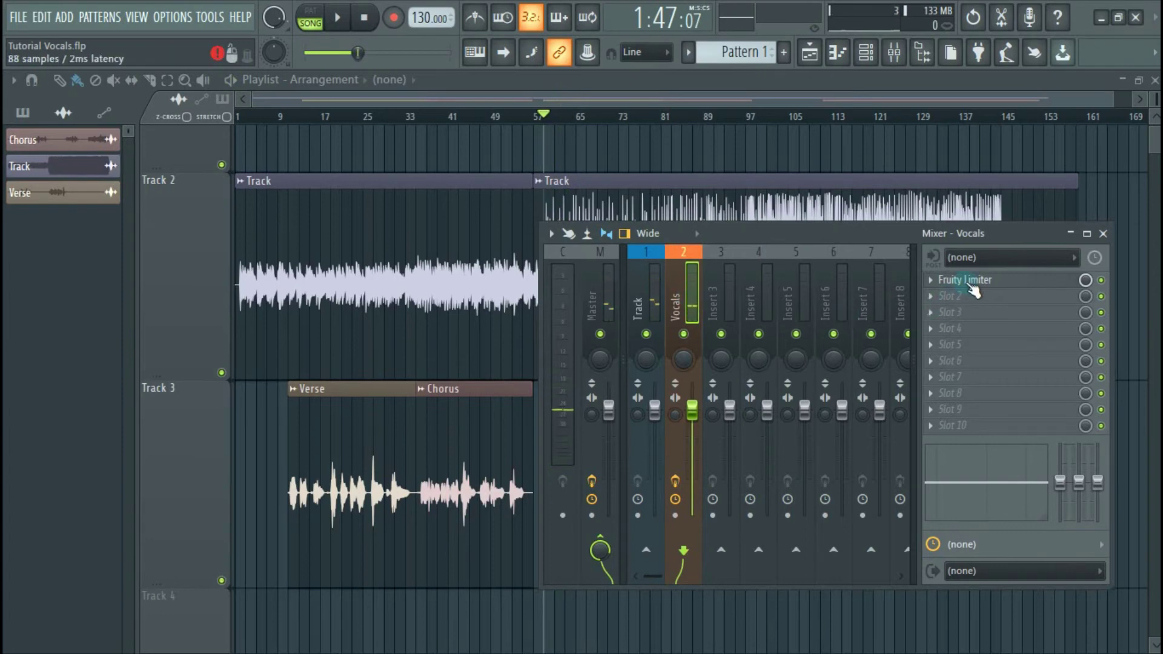
Reopen the Fruity Limiter on the Vocals insert, raise its knee slightly, and play the second verse
left_click(969, 282)
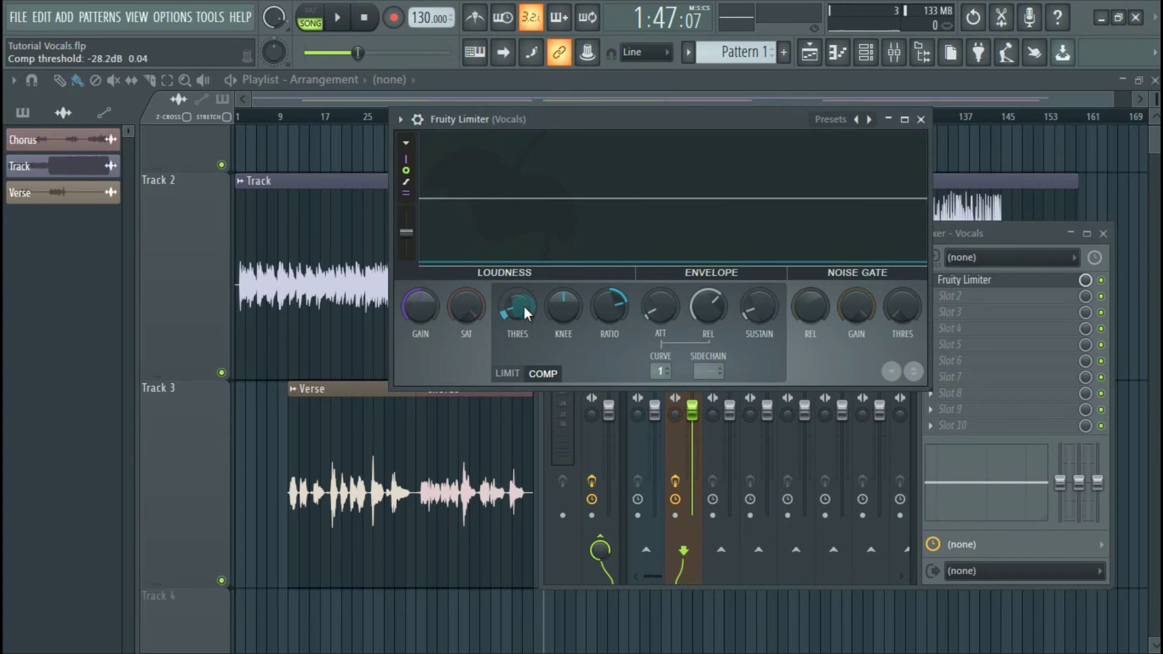
key("space")
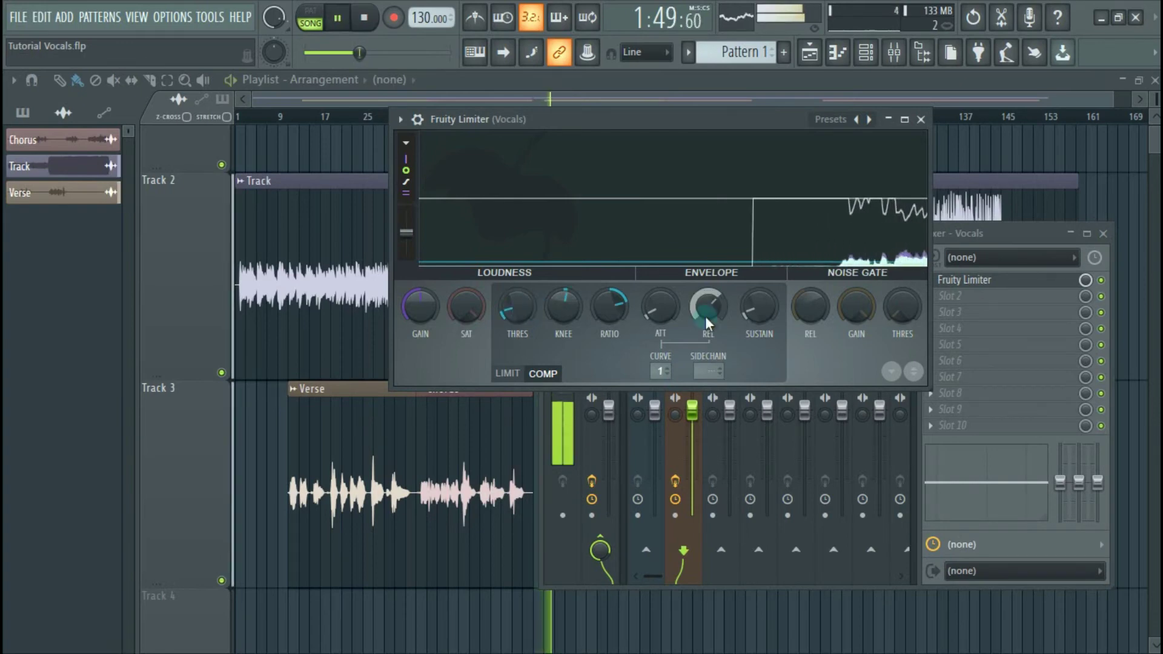
key("space")
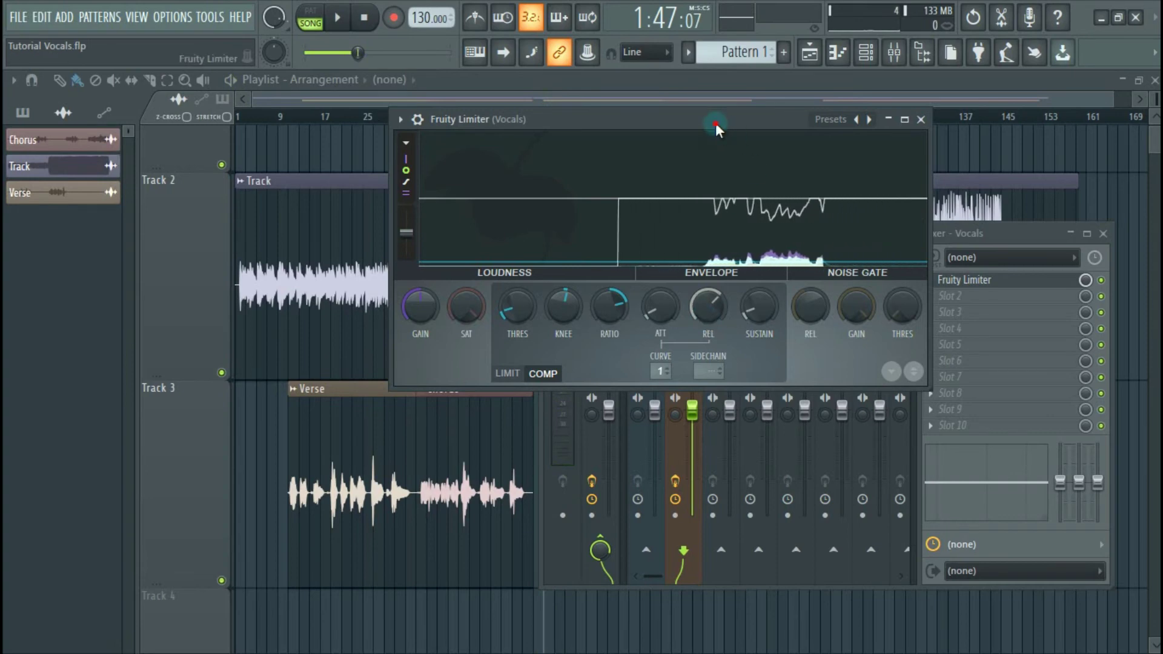
Arrange the Fruity Limiter and mixer windows side by side without overlap
left_click_drag(724, 118, 363, 278)
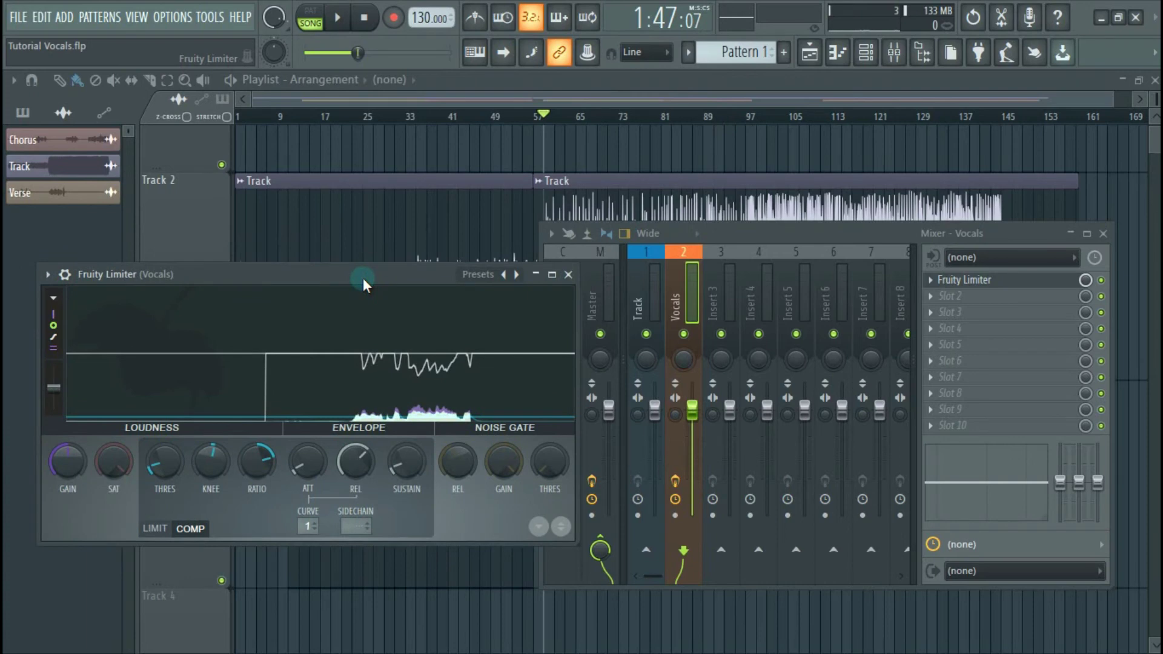
mouse_move(386, 281)
left_mouse_down()
mouse_move(327, 283)
mouse_move(365, 310)
mouse_move(416, 40)
mouse_move(377, 187)
mouse_move(374, 266)
mouse_move(407, 287)
left_mouse_up()
left_click_drag(807, 241, 825, 265)
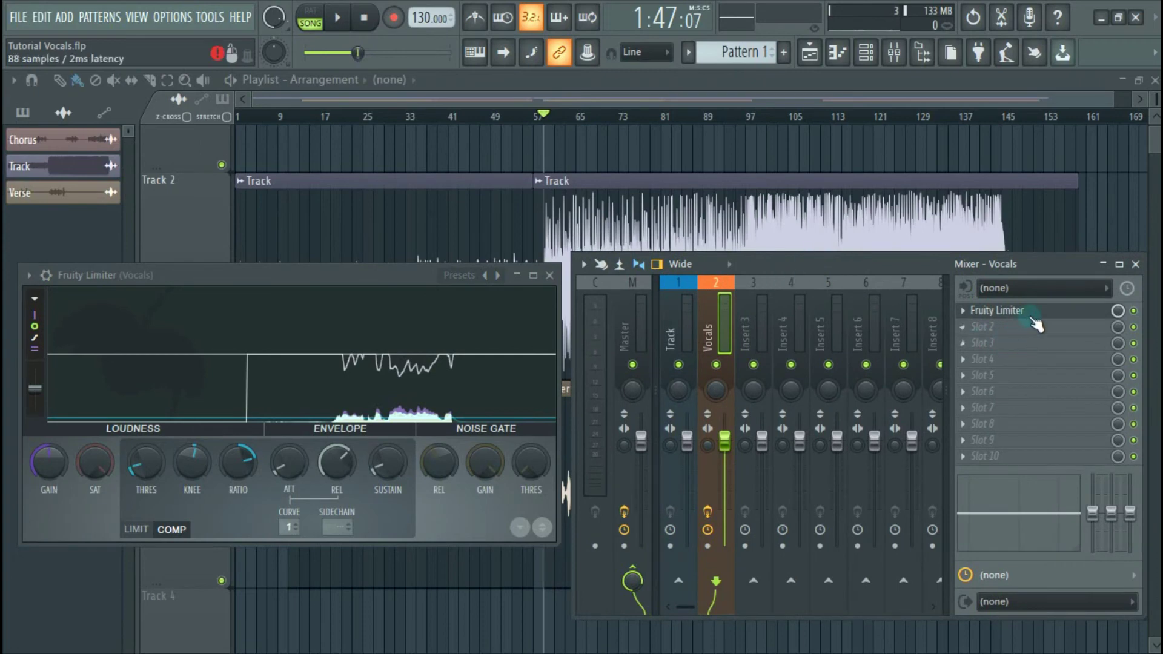
left_click_drag(1030, 264, 1039, 258)
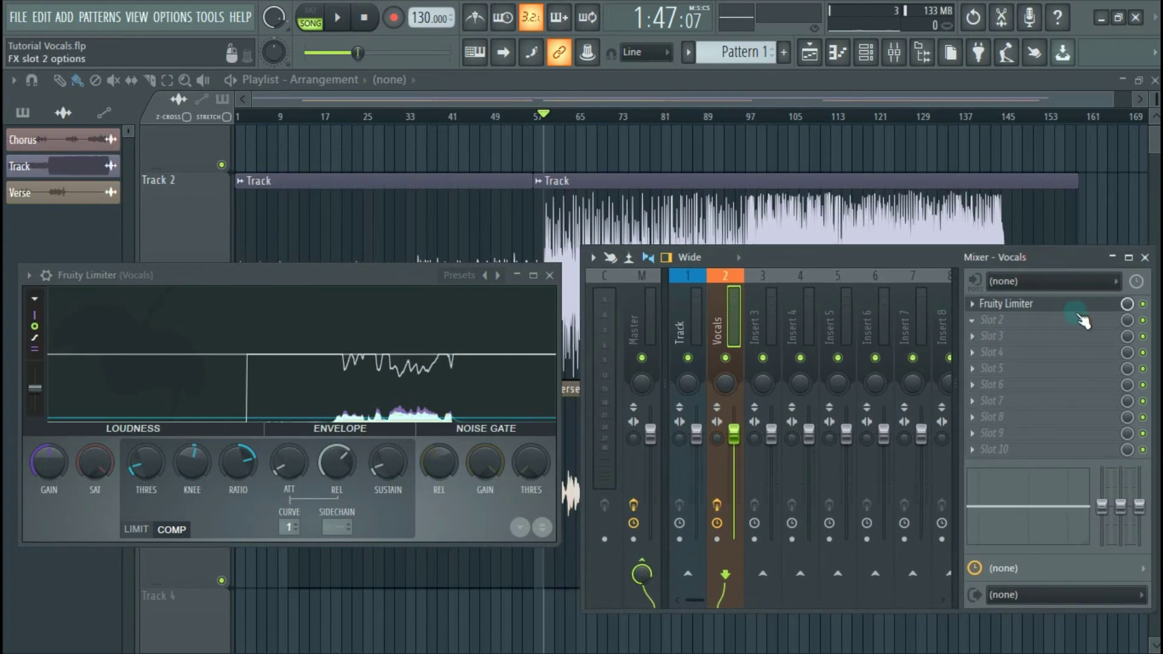
Compare the second verse with the Vocals insert's Fruity Limiter bypassed and re-enabled, playing it each way
left_click(1142, 303)
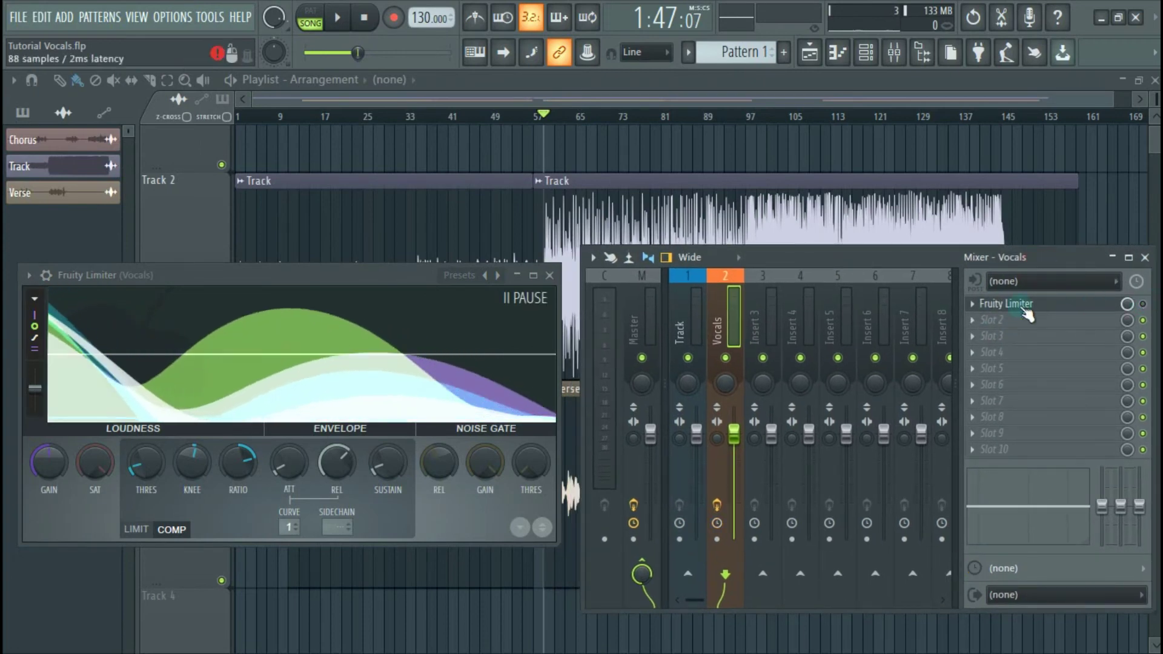
key("space")
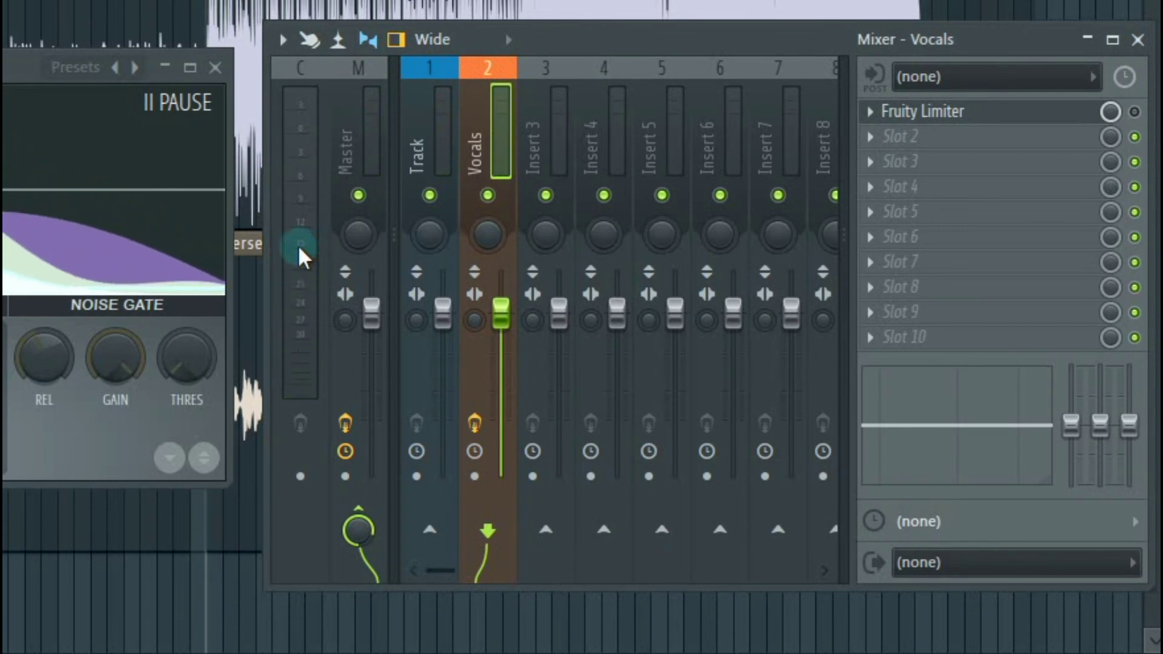
left_click(1136, 111)
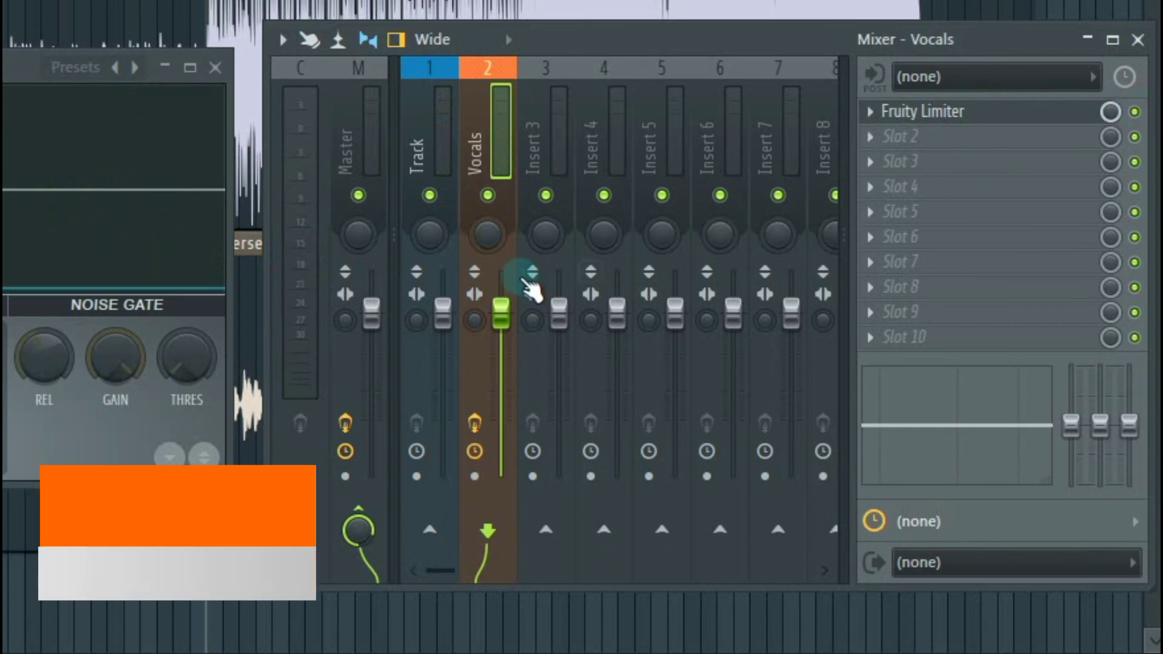
key("space")
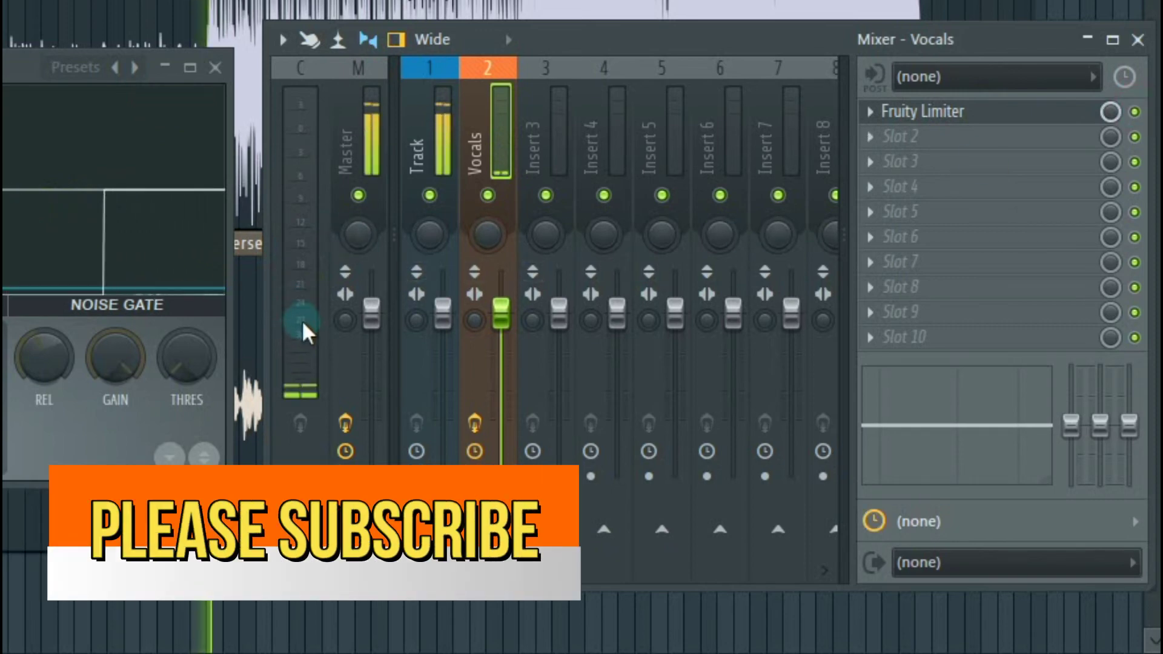
key("space")
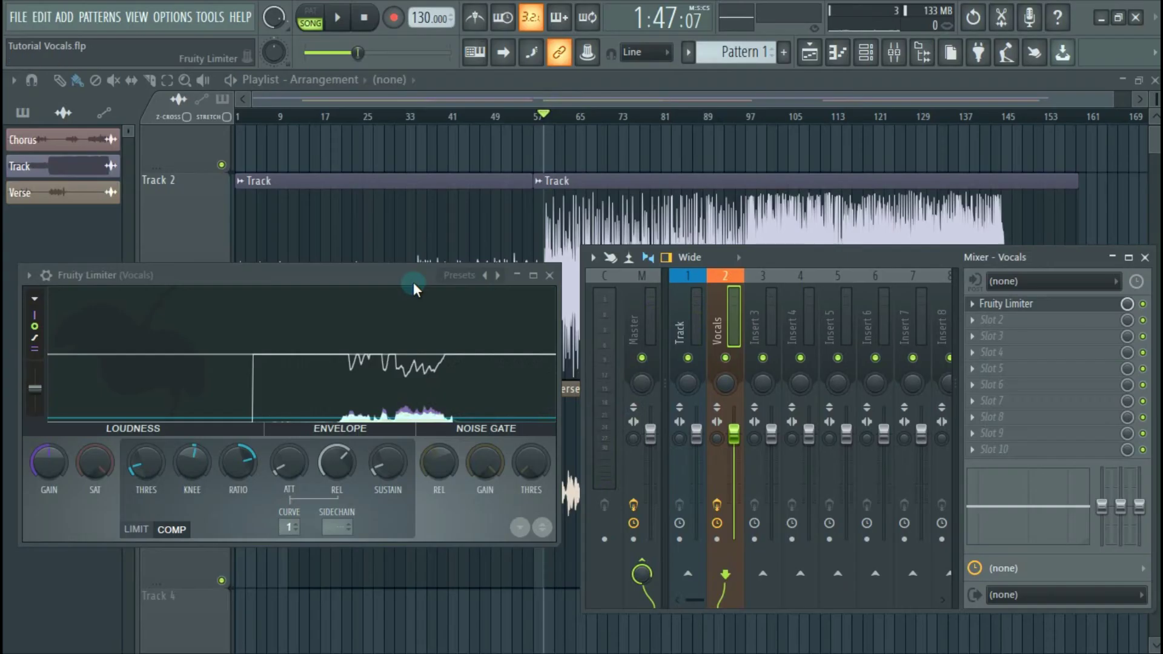
Raise the Fruity Limiter's loudness gain to about 11 dB while playing the second verse, and stop playback
left_click_drag(413, 282, 456, 290)
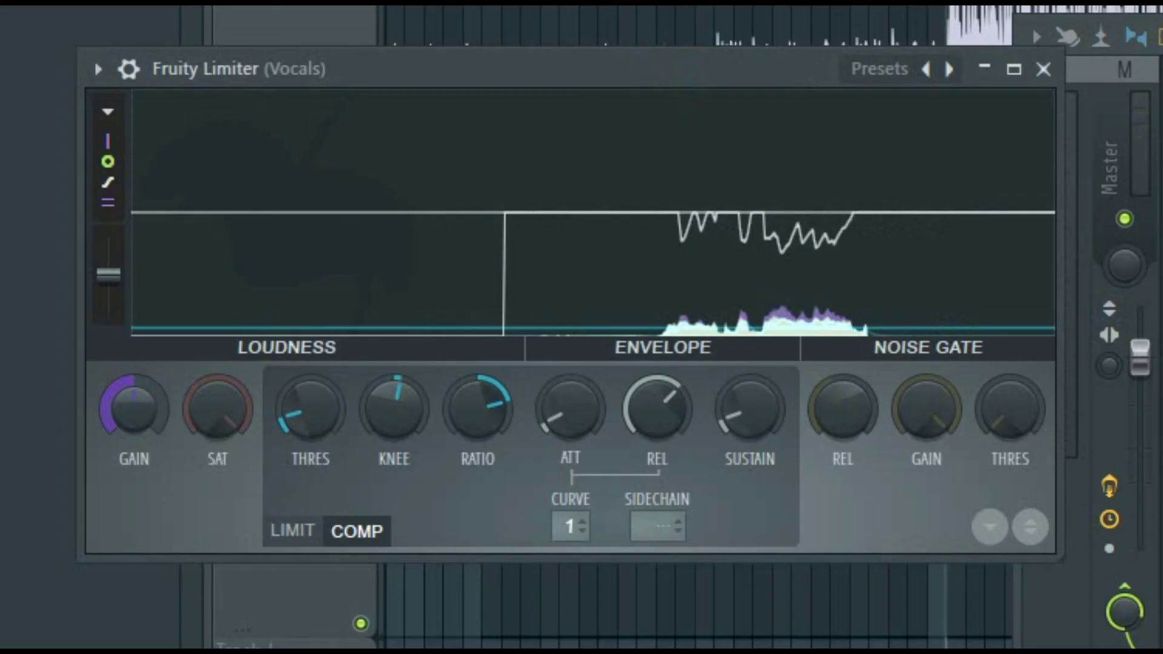
left_click_drag(134, 407, 134, 368)
key("space")
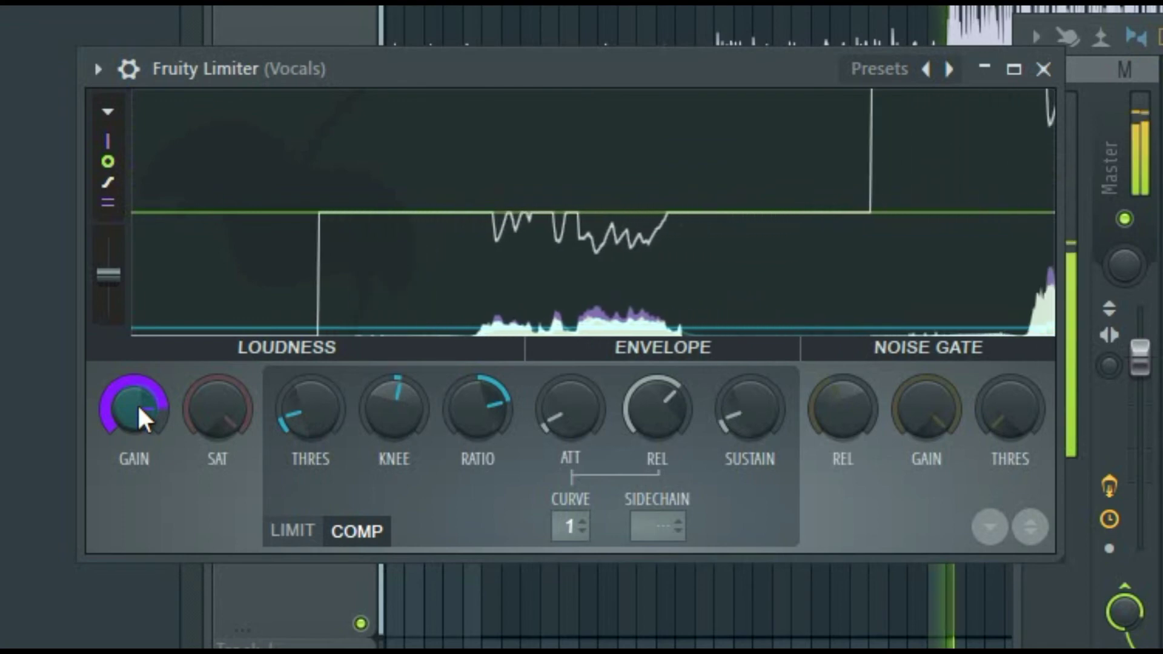
left_click_drag(138, 407, 139, 411)
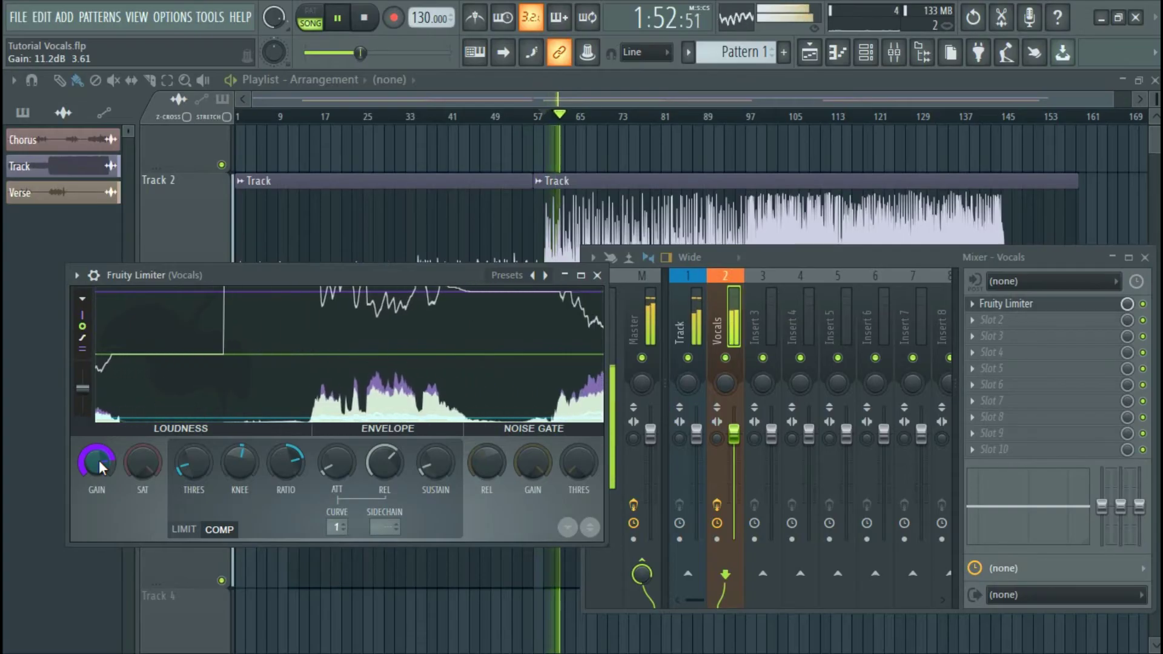
left_click_drag(100, 460, 99, 491)
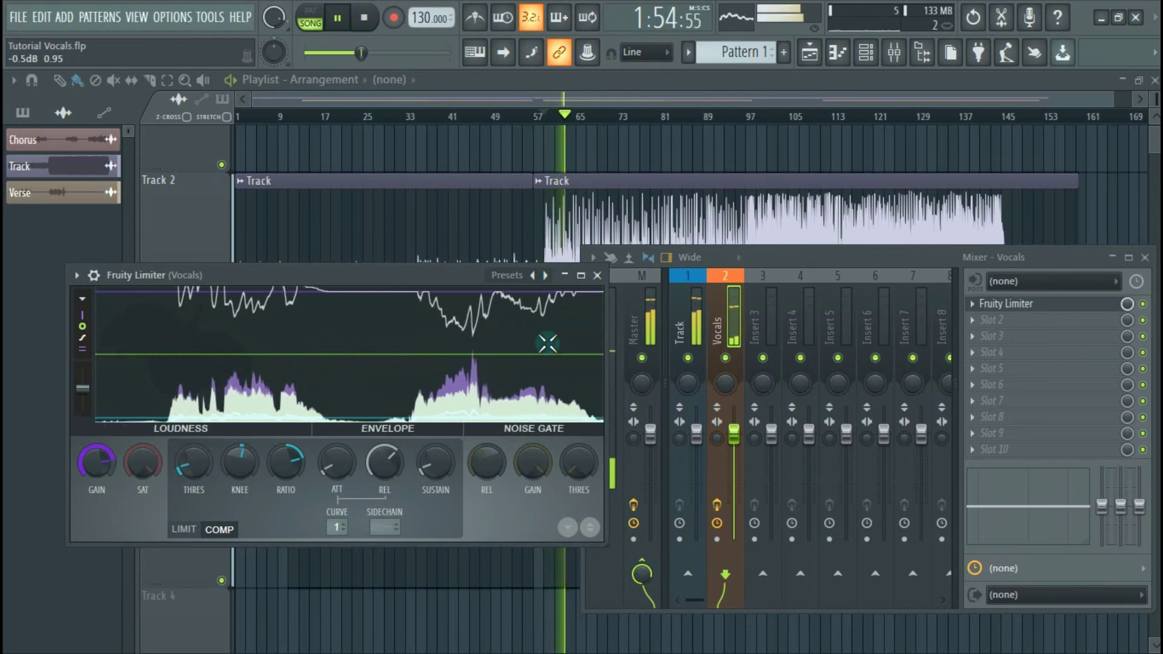
key("space")
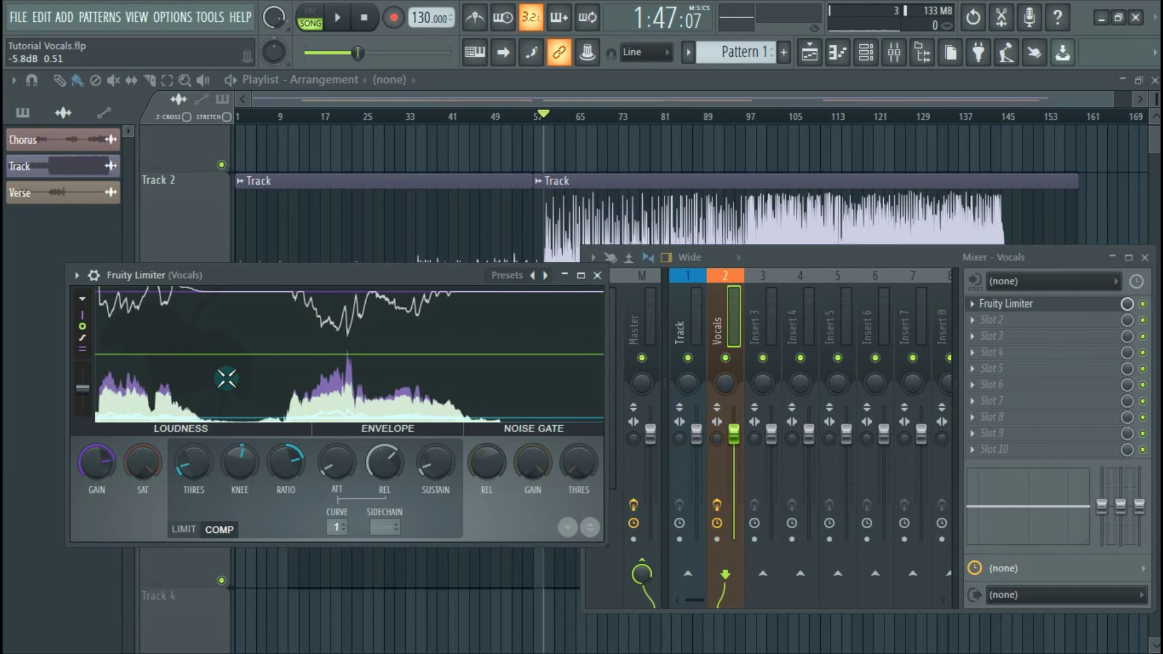
Play the second verse with the Fruity Limiter active, stop playback, and close the Fruity Limiter and mixer windows
key("space")
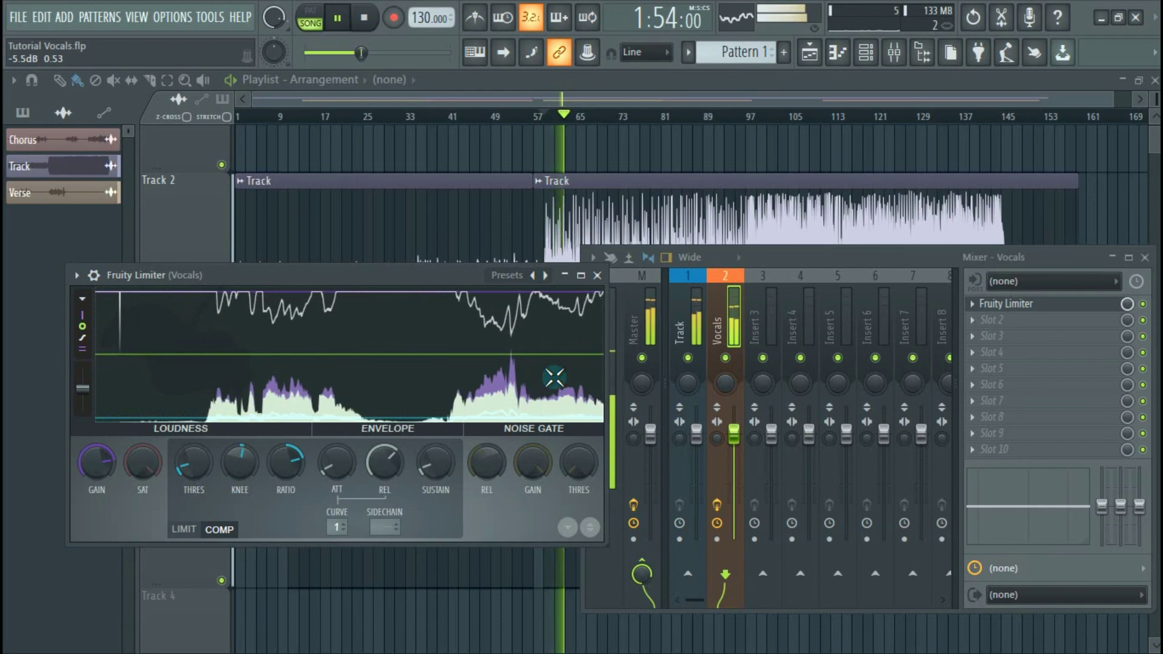
key("space")
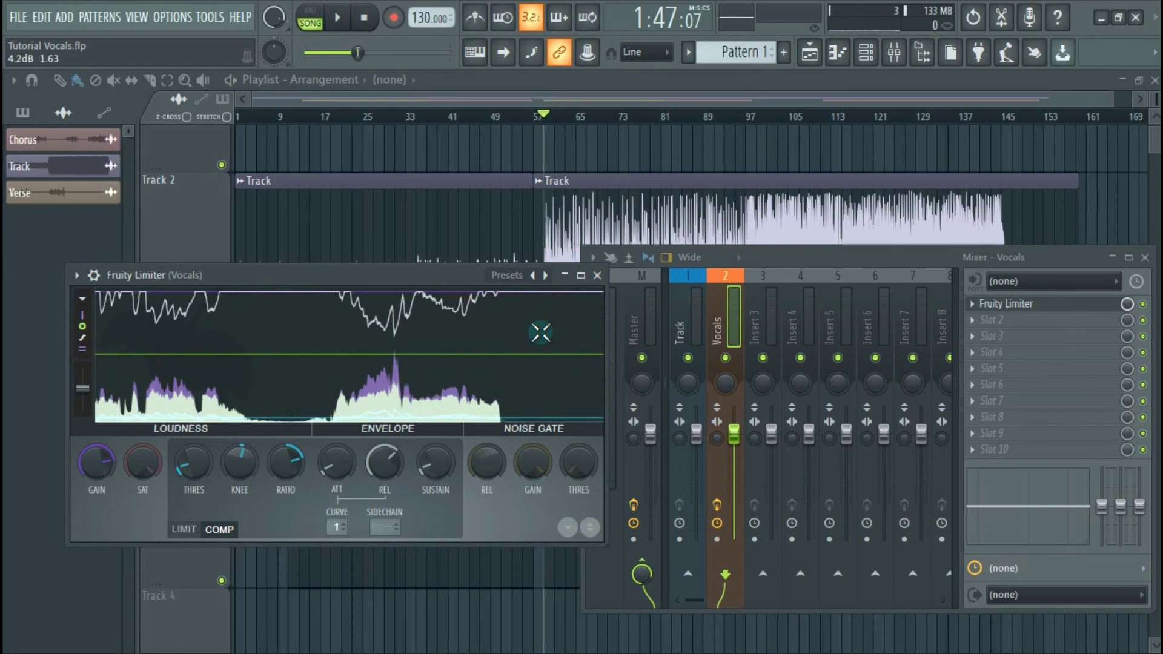
left_click(597, 275)
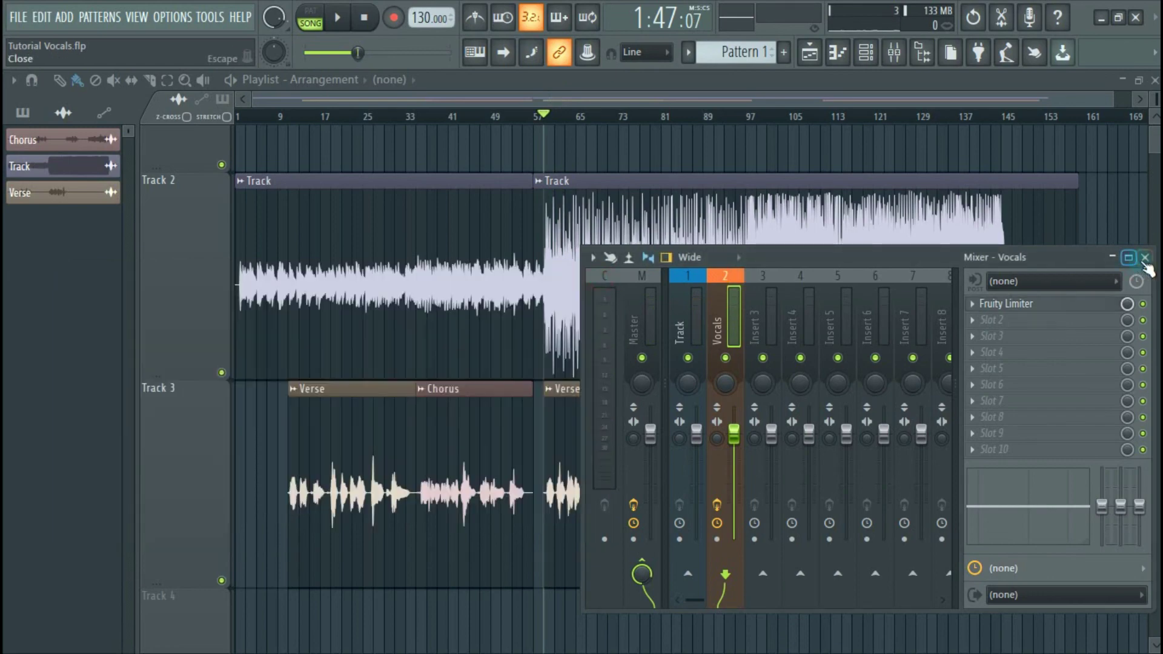
left_click(1145, 259)
Bypass the Fruity Limiter on the Vocals insert and close the mixer
scroll(610, 427, "down", 1)
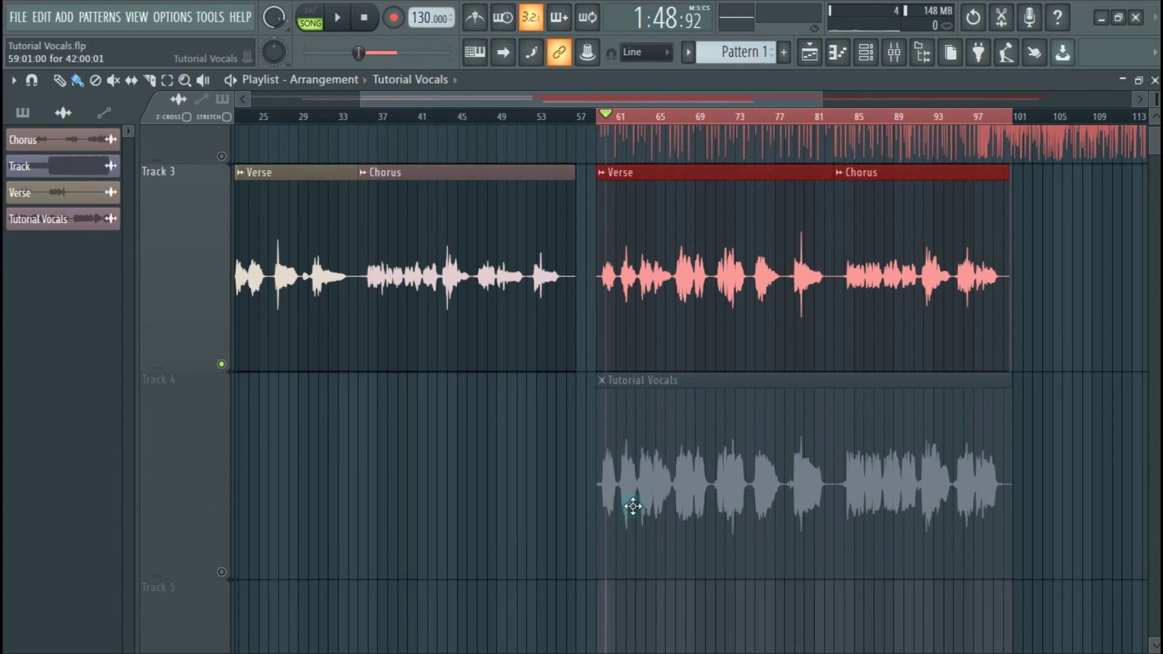
scroll(635, 372, "down", 1)
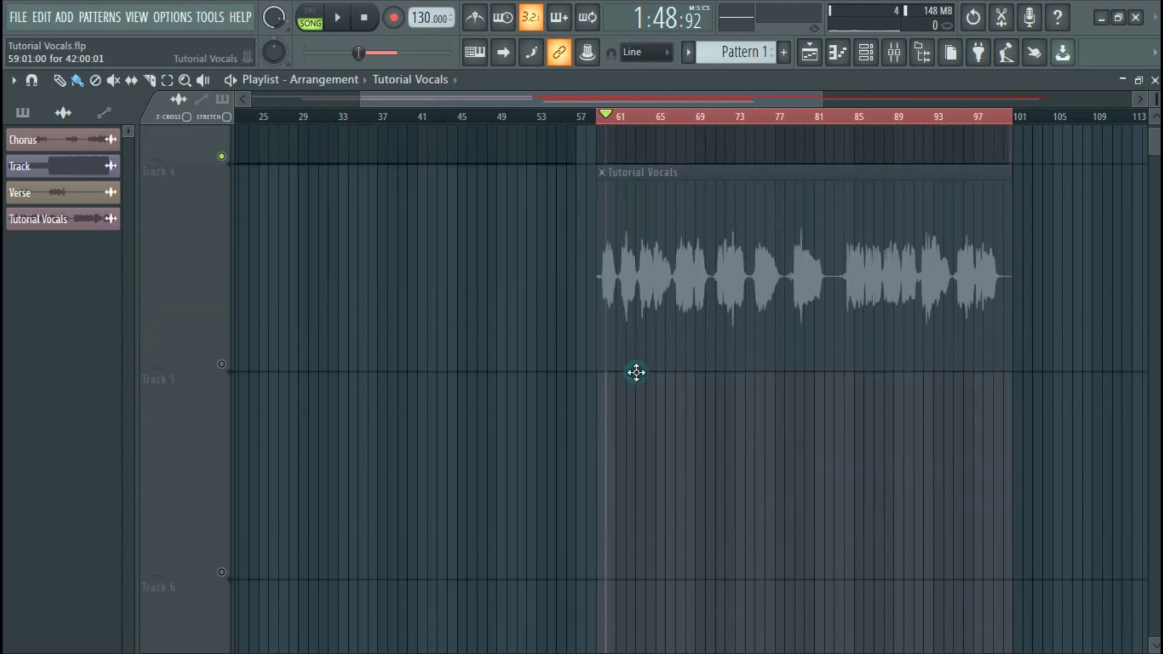
scroll(635, 372, "up", 1)
key("F9")
left_click_drag(800, 259, 634, 259)
left_click(568, 308)
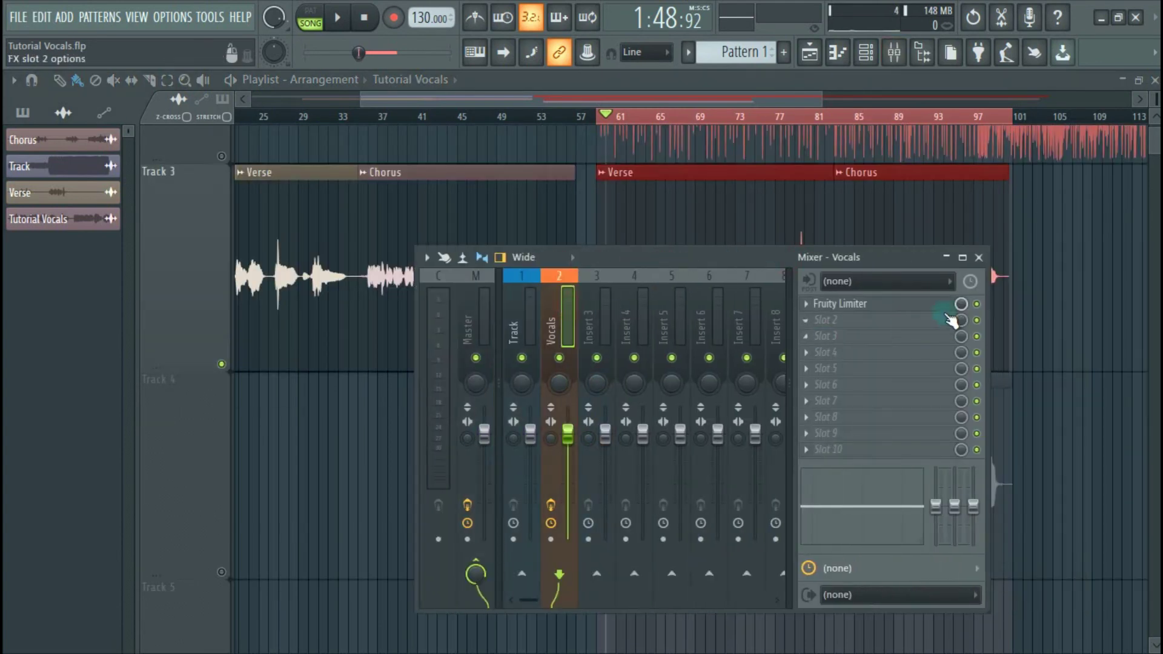
left_click(977, 304)
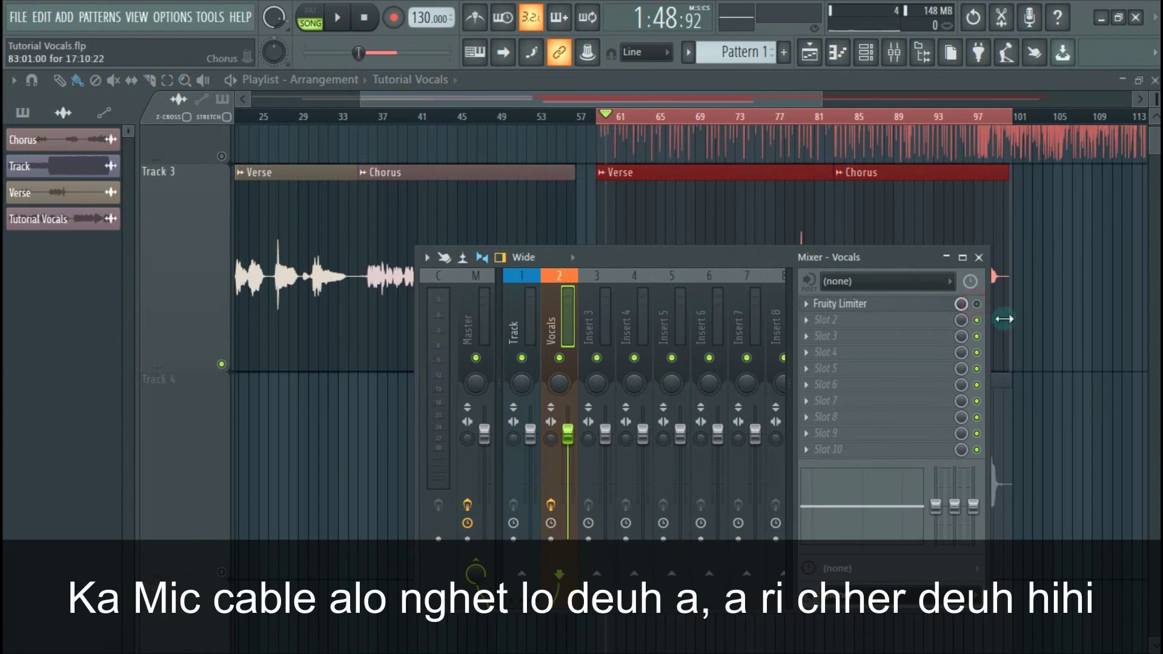
left_click(979, 259)
Play the uncompressed second verse on Track 3 together with the backing on Track 2, keeping Track 4 muted, and stop playback
key("space")
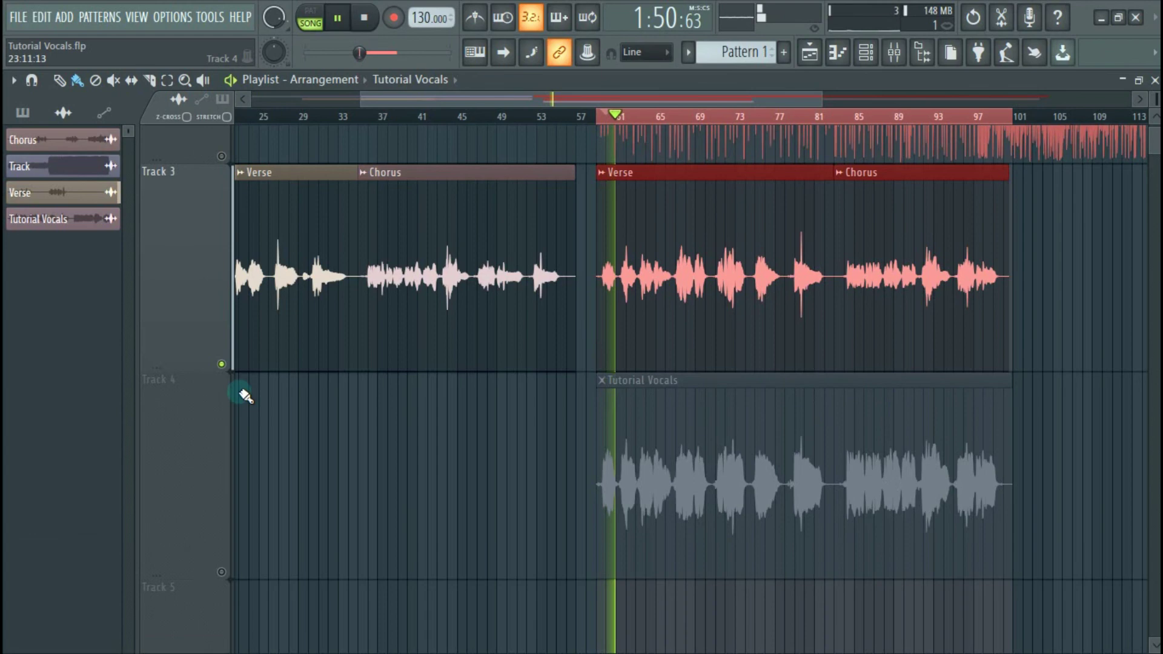
right_click(221, 363)
left_click(222, 572)
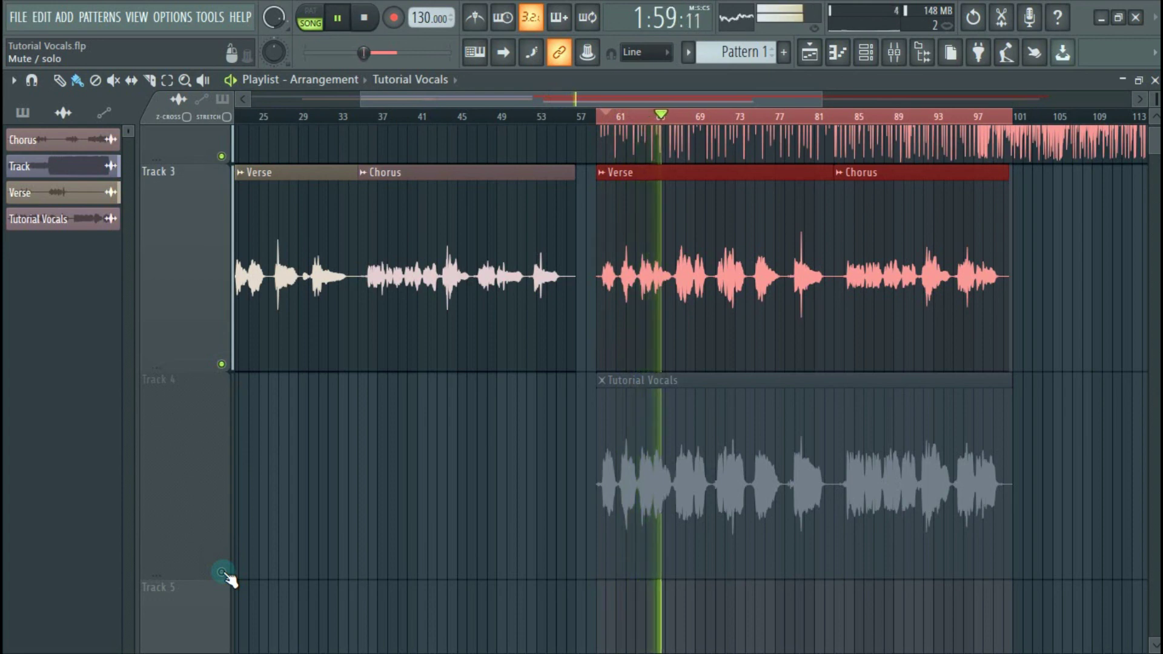
key("space")
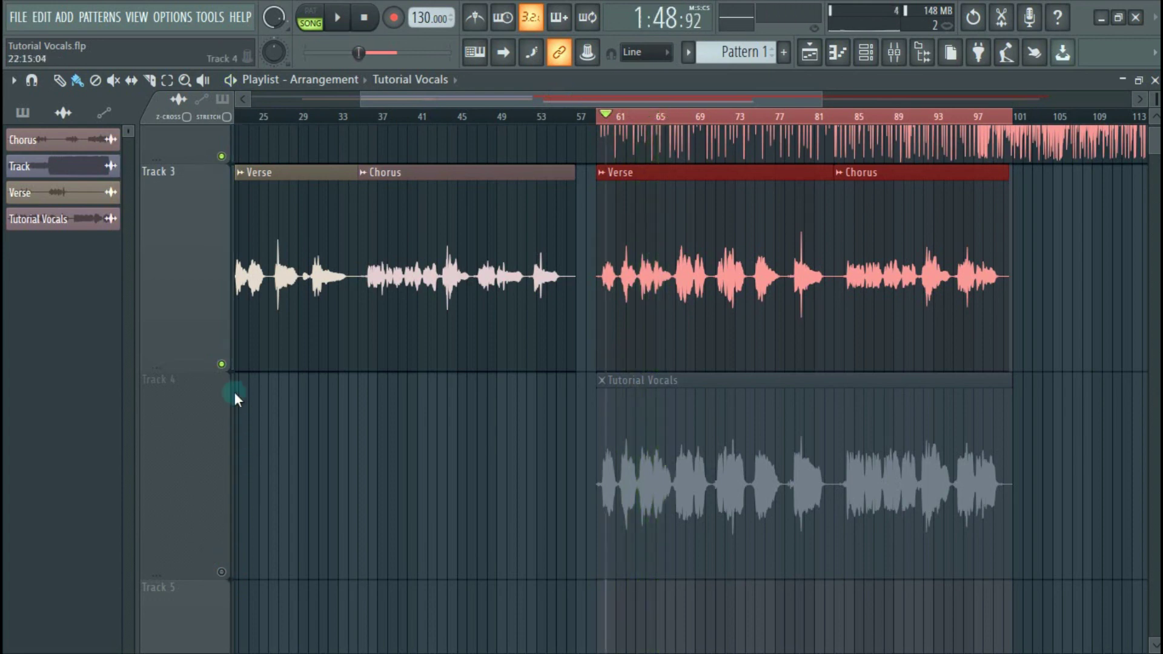
Mute Track 3, enable the Tutorial Vocals clip's Track 4 and the backing on Track 2, and play the second verse for comparison
left_click(221, 364)
left_click(221, 573)
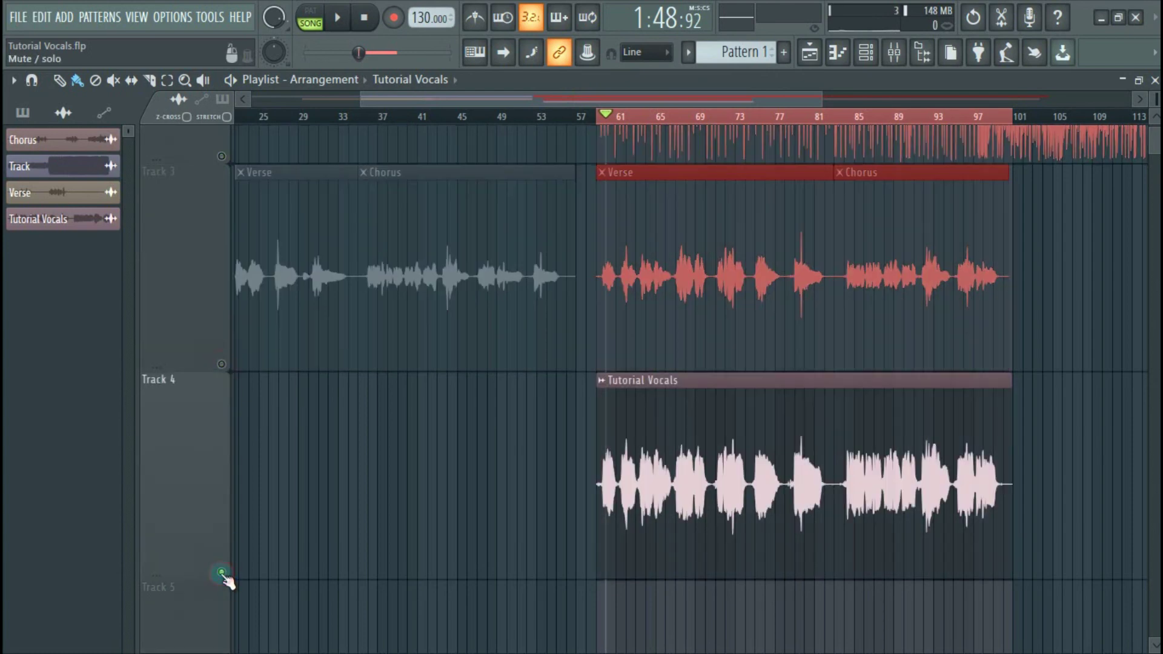
scroll(262, 384, "up", 1)
left_click(222, 364)
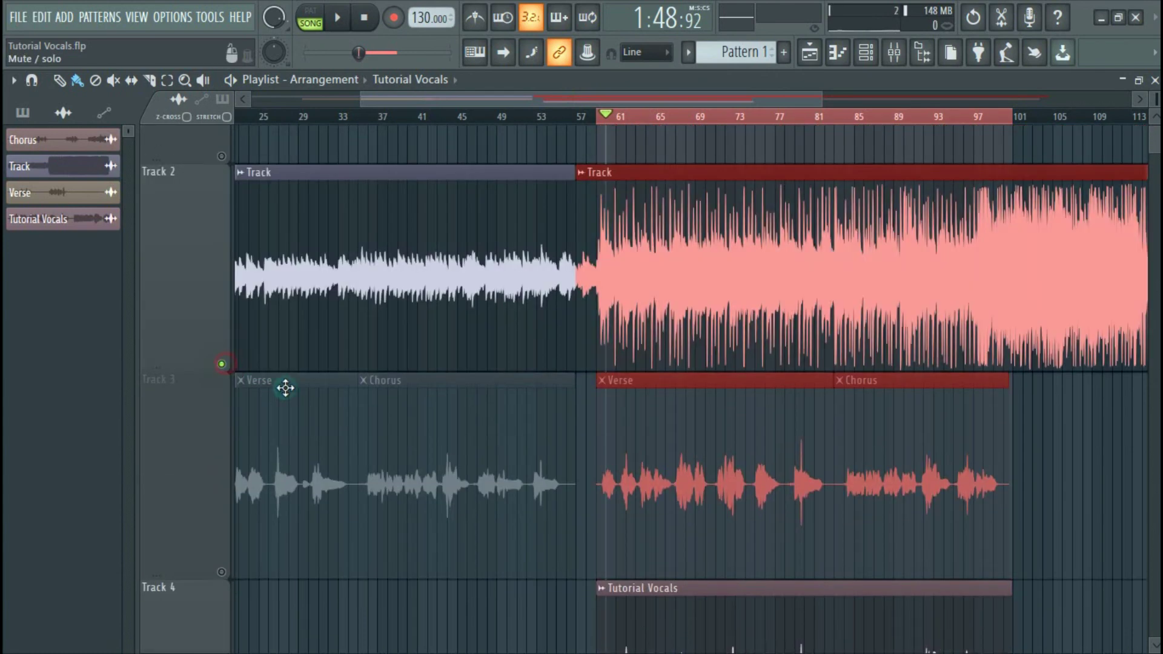
scroll(303, 394, "down", 1)
key("space")
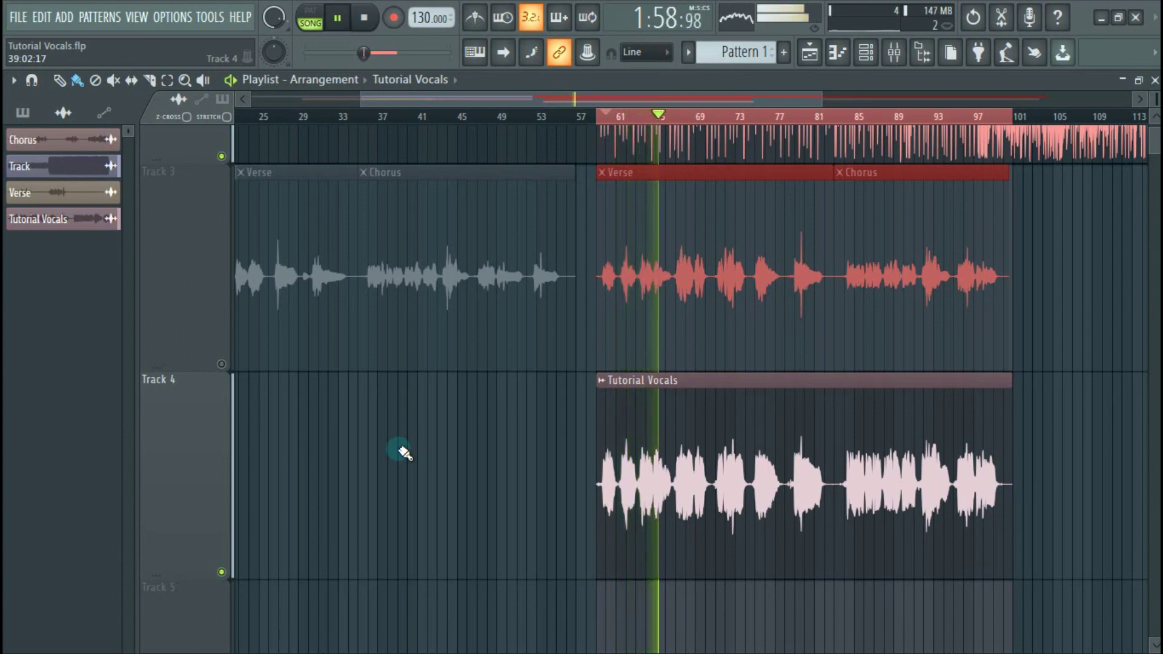
key("space")
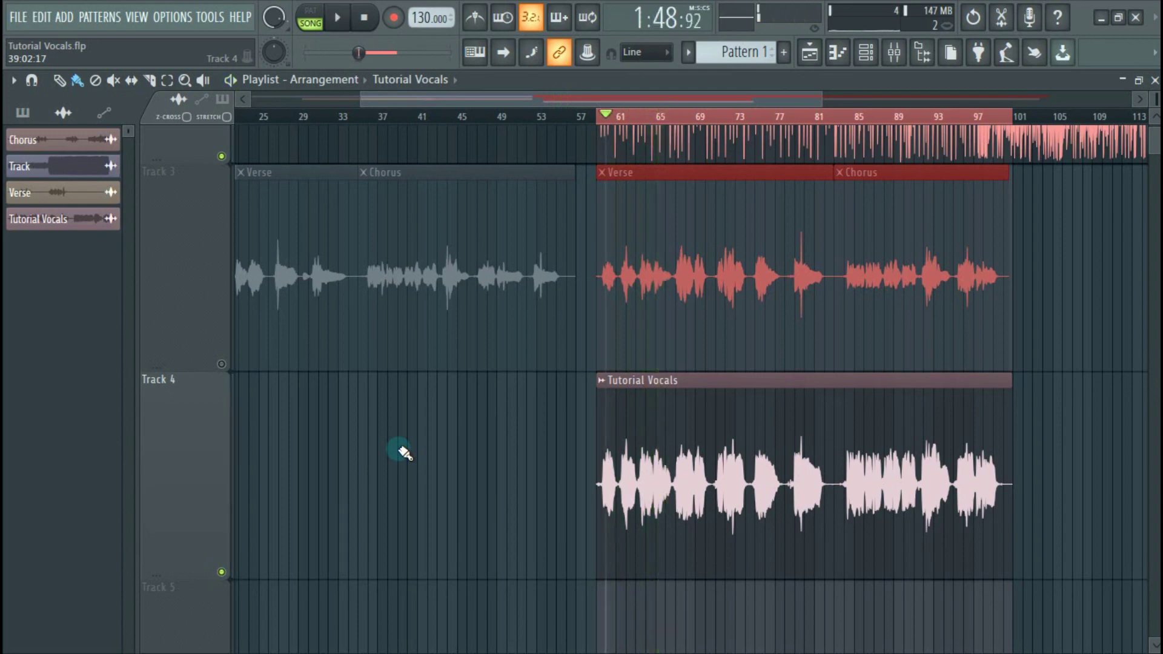
Mute Track 4 and re-enable the original vocals on Track 3, leaving the mixer closed
scroll(726, 533, "down", 1)
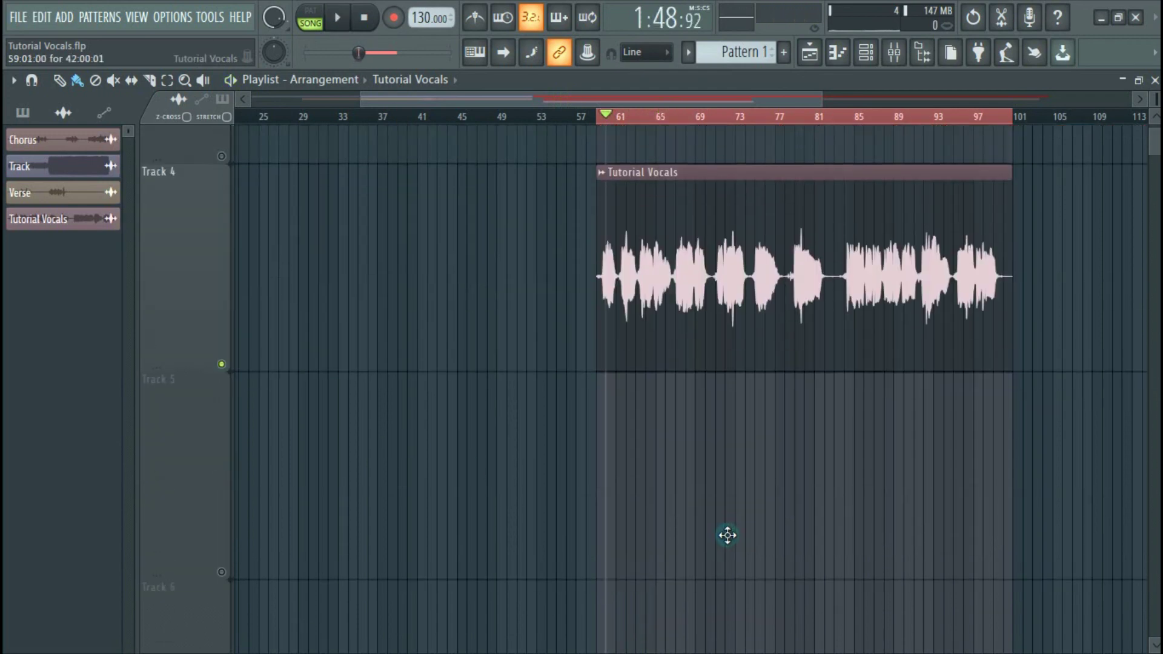
scroll(727, 535, "up", 1)
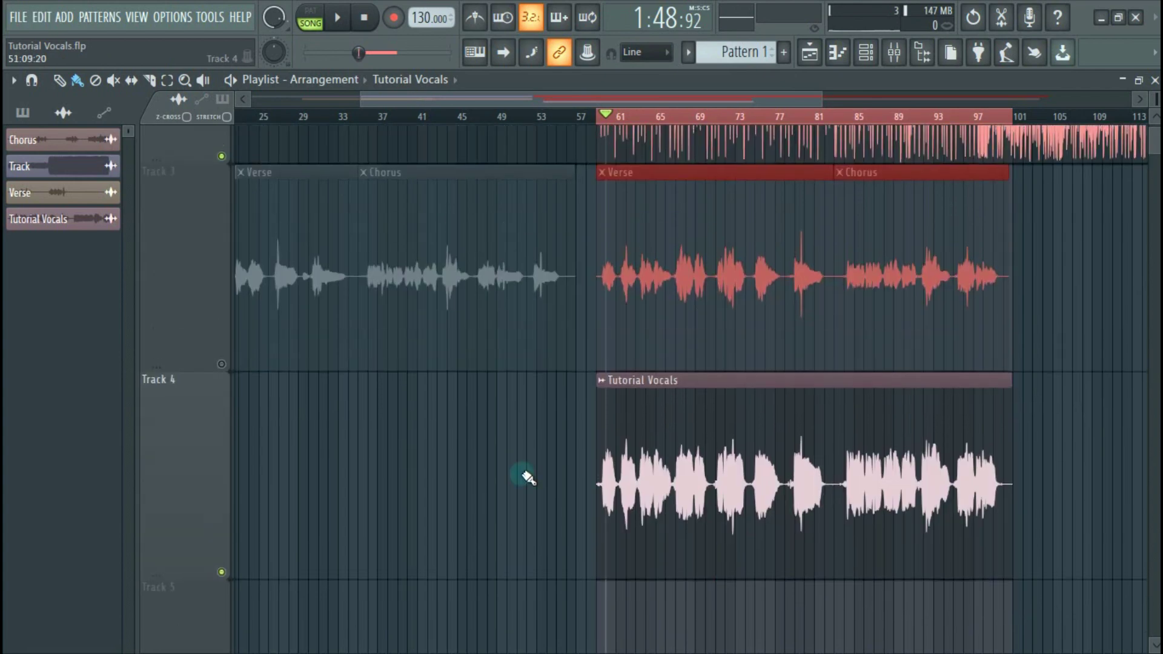
left_click(222, 572)
left_click(221, 364)
scroll(234, 381, "up", 1)
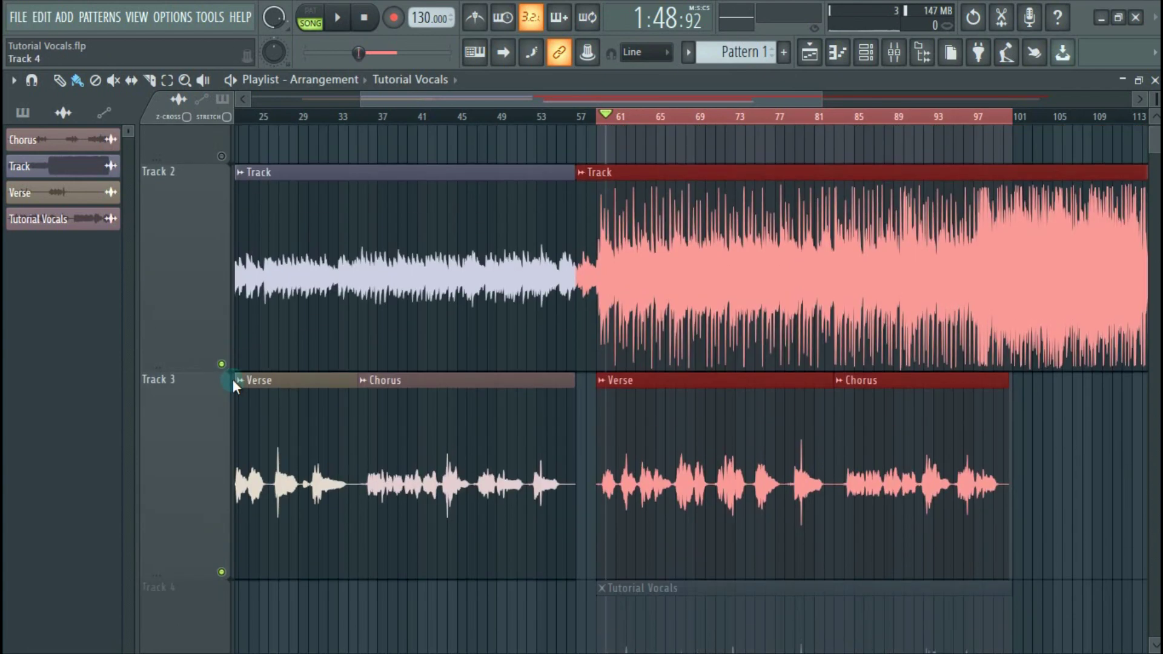
scroll(233, 379, "down", 1)
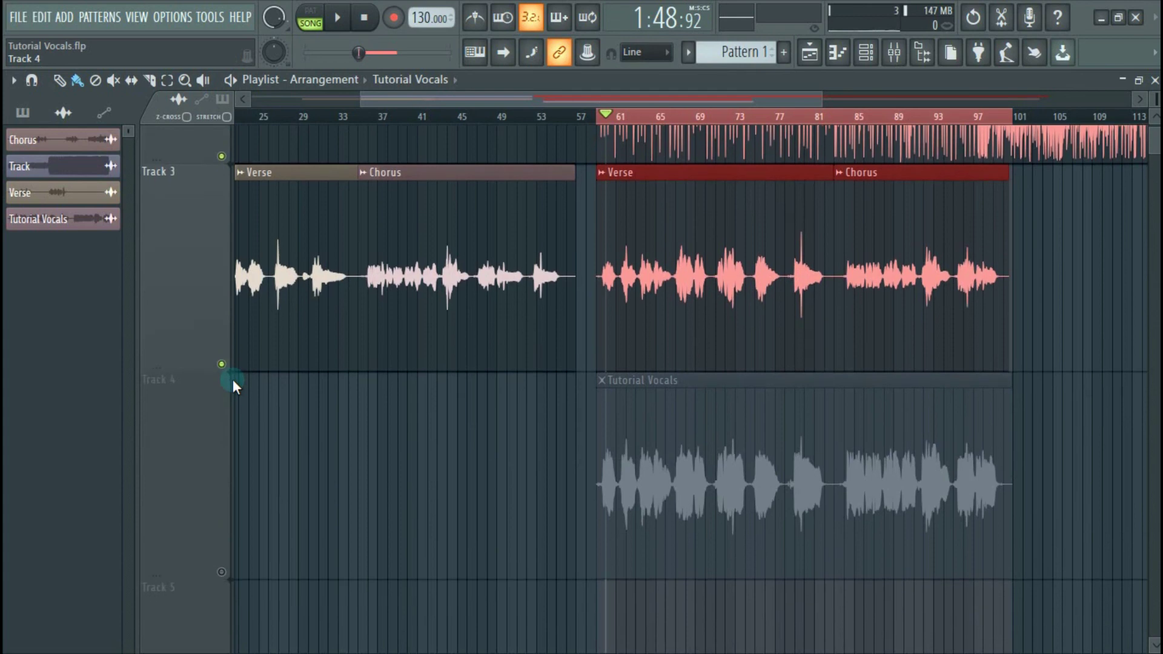
left_click(232, 379)
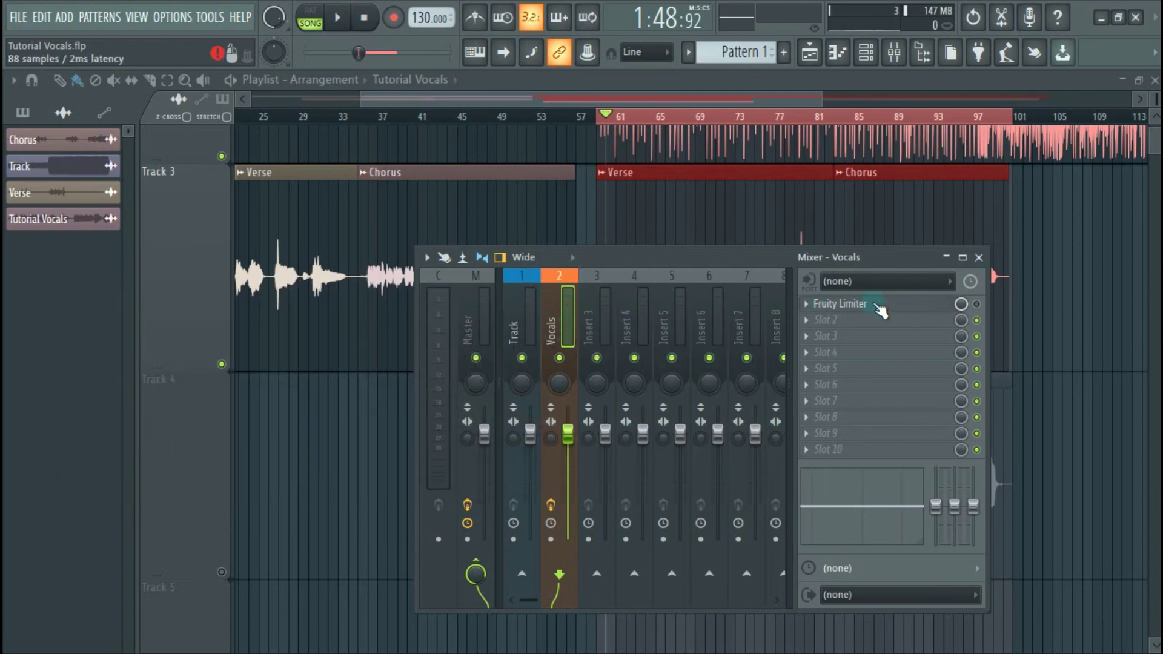
left_click(978, 257)
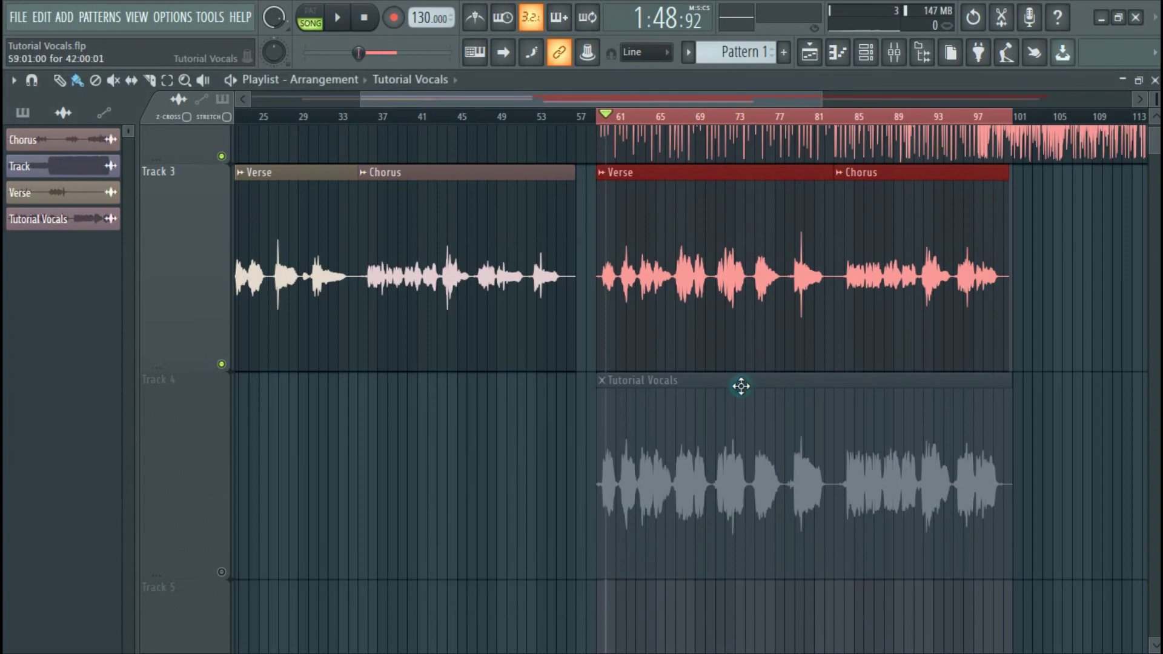